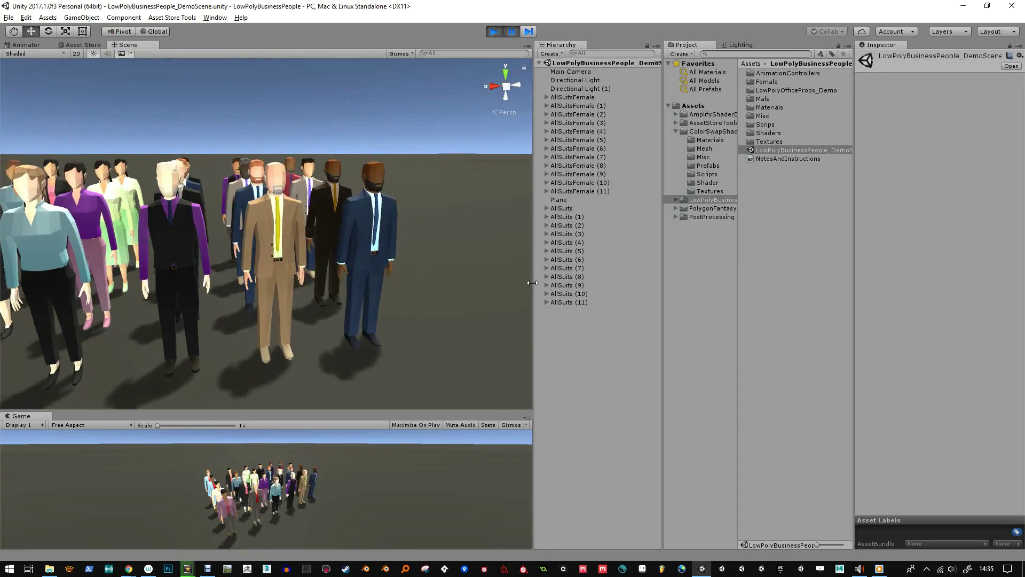
Widen the Scene view and stop the running scene to return to edit mode.
drag(534, 286, 568, 286)
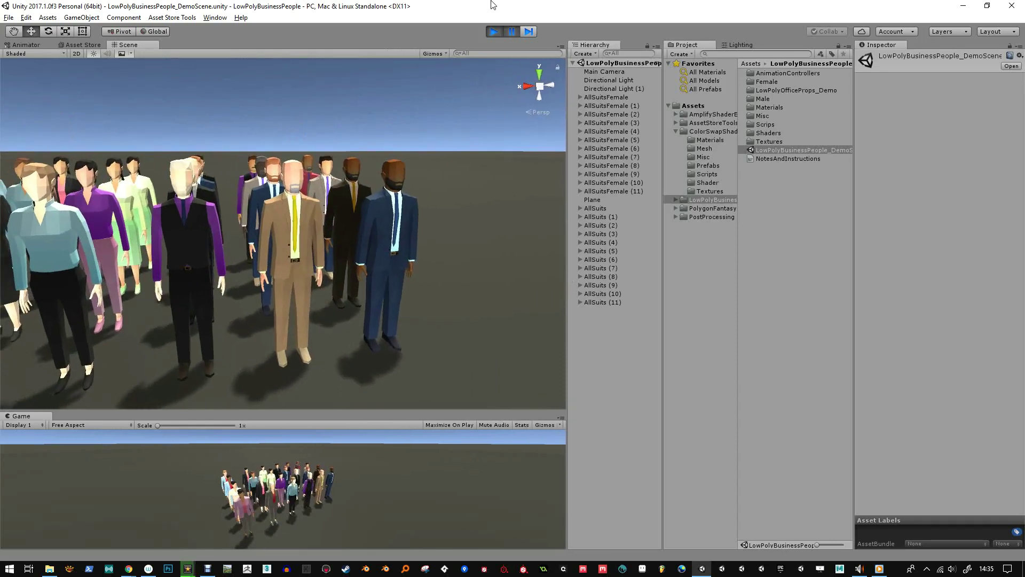
click(517, 31)
click(498, 33)
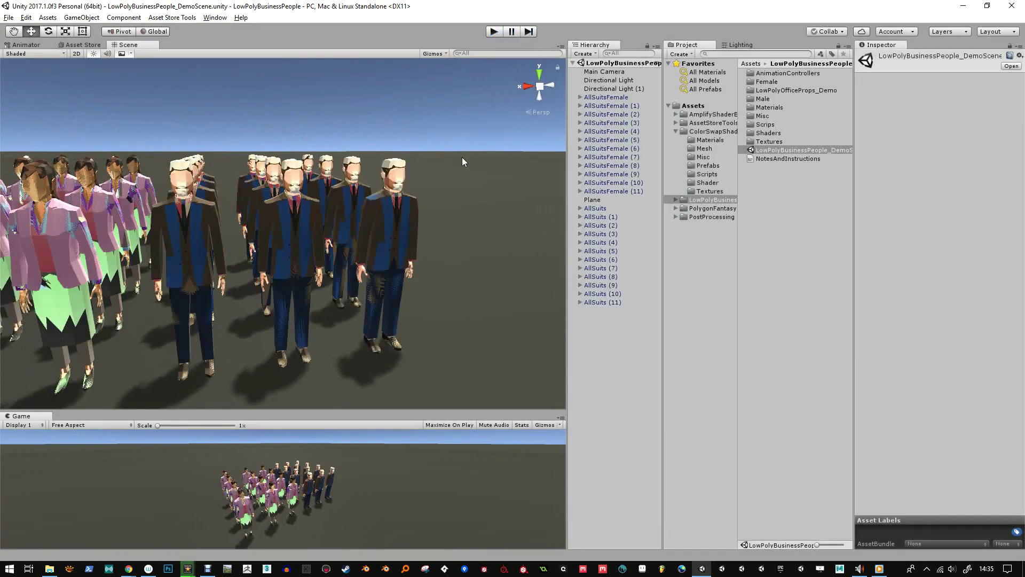
Duplicate the end male character AllSuits (2) and move the copy away from the group to about X -2.9.
drag(467, 194, 400, 246)
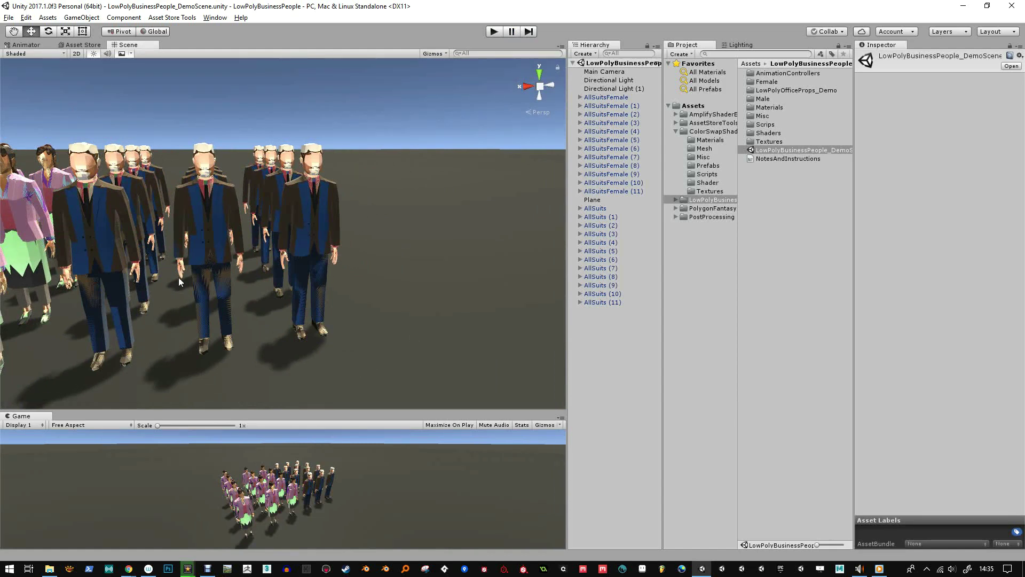
alt+drag(178, 277, 474, 203)
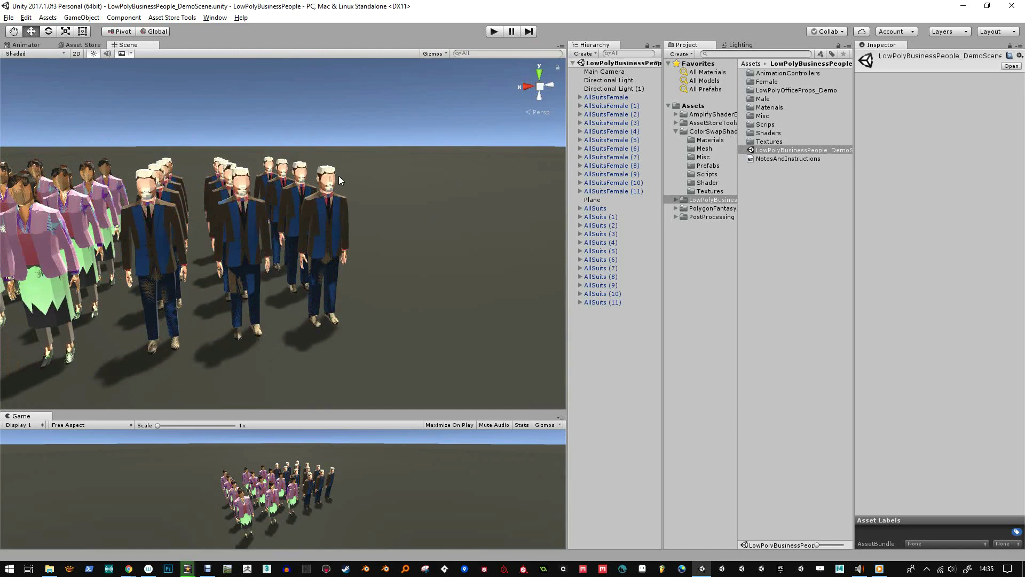
mouse_move(338, 226)
alt+right_down()
mouse_move(327, 203)
mouse_move(336, 216)
alt+right_up()
click(310, 228)
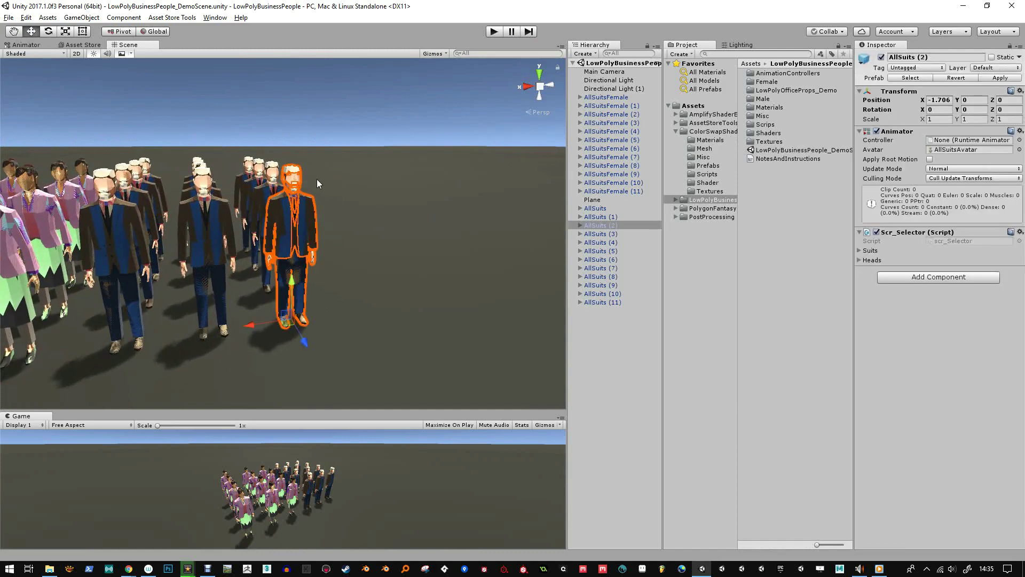
key(ctrl+d)
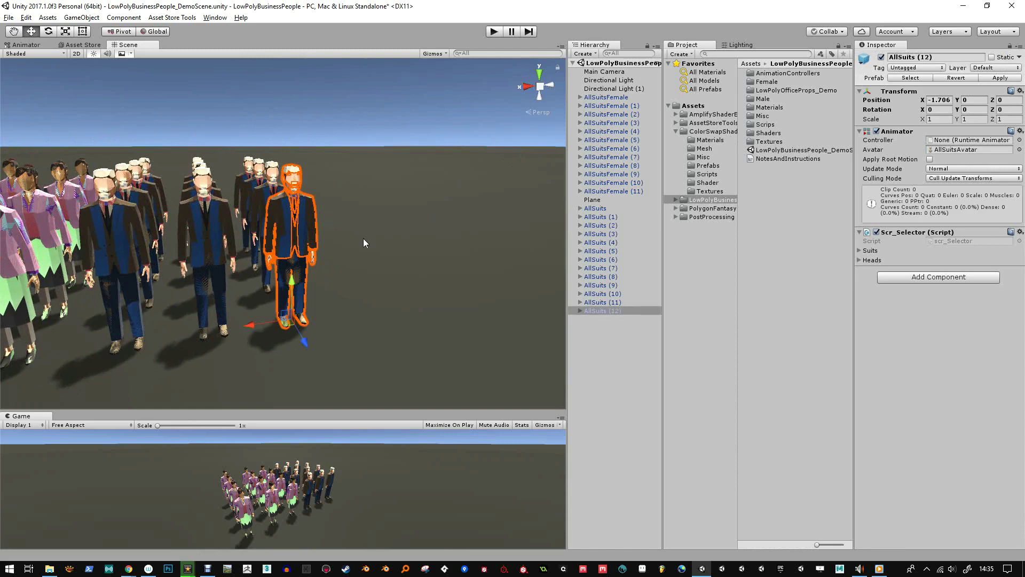
drag(254, 323, 352, 318)
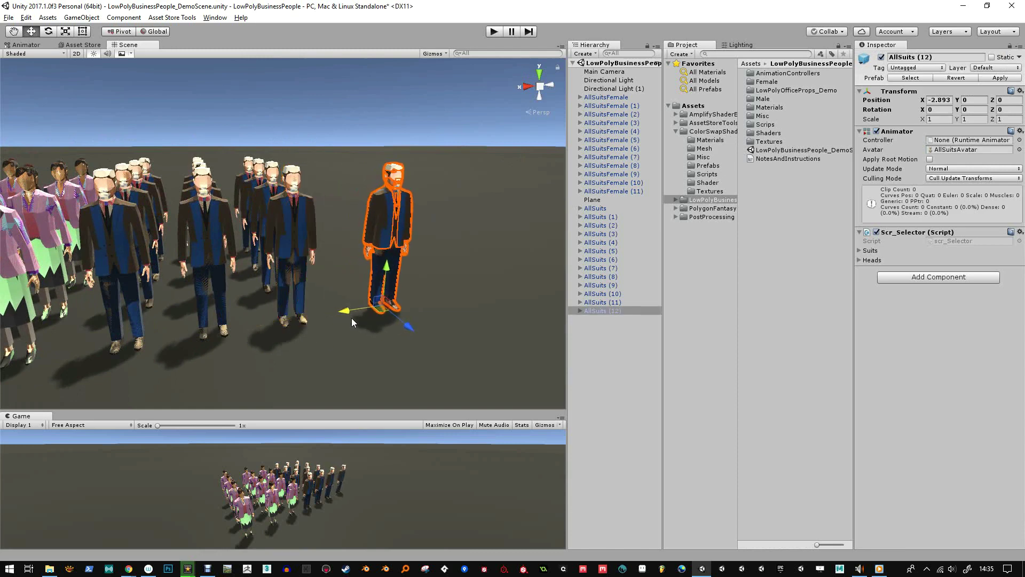
Deactivate every head and suit mesh of AllSuits (12) except Male_BrnSkin_BaldGoatee_A and Suit_Beige_Full.
click(581, 310)
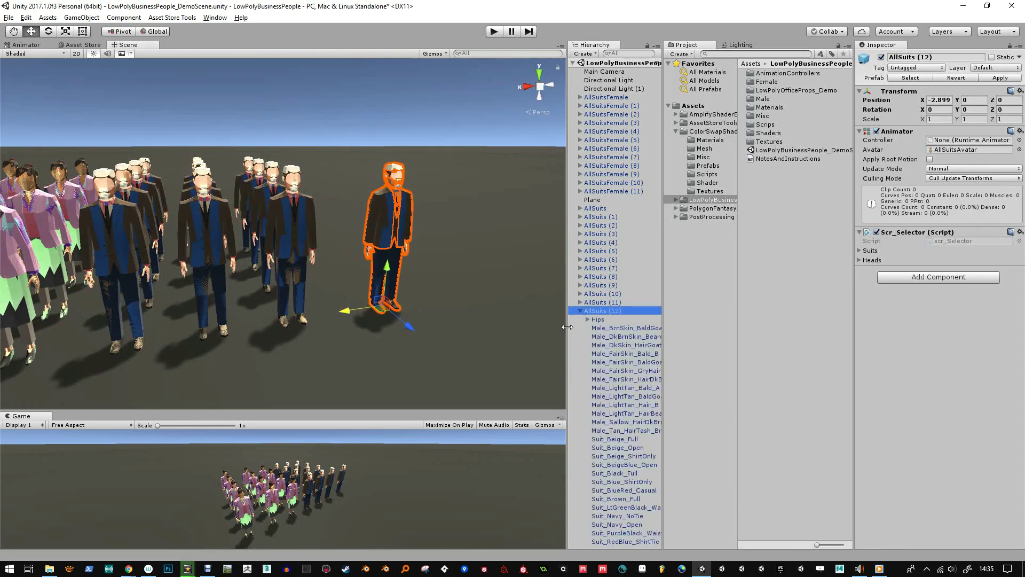
drag(567, 327, 506, 320)
click(600, 337)
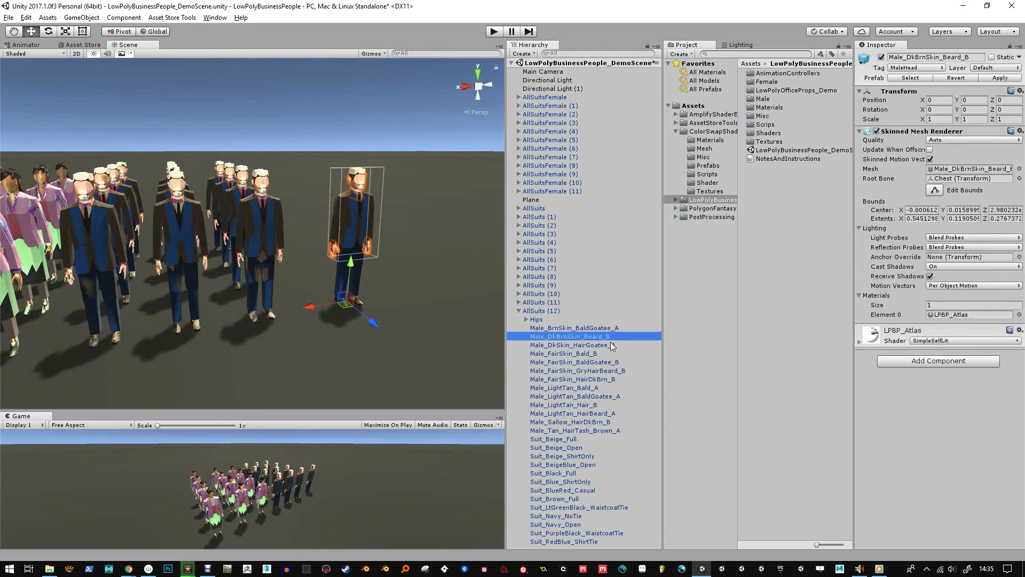
shift+click(589, 431)
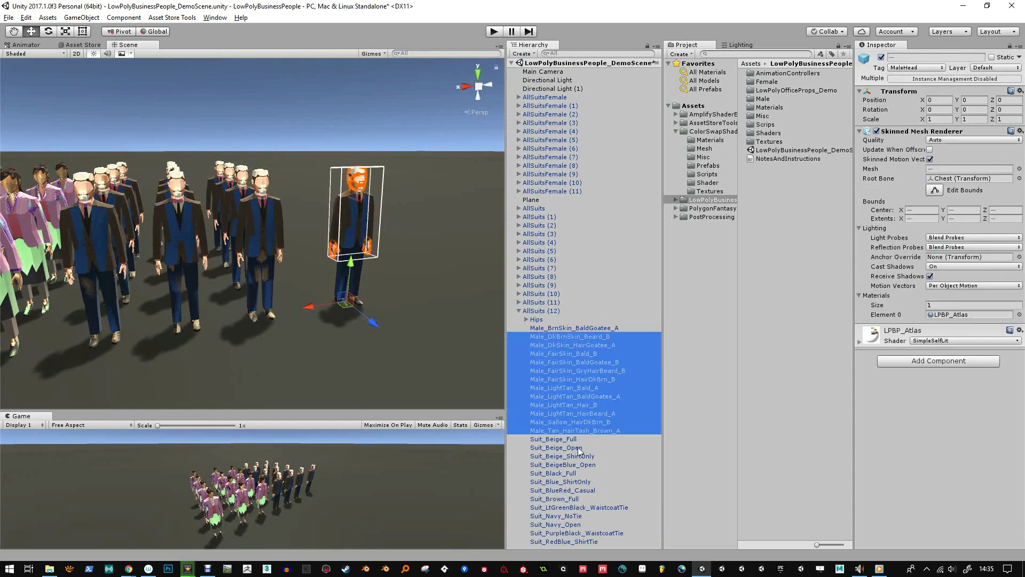
ctrl+click(587, 448)
ctrl+click(587, 540)
ctrl+click(585, 533)
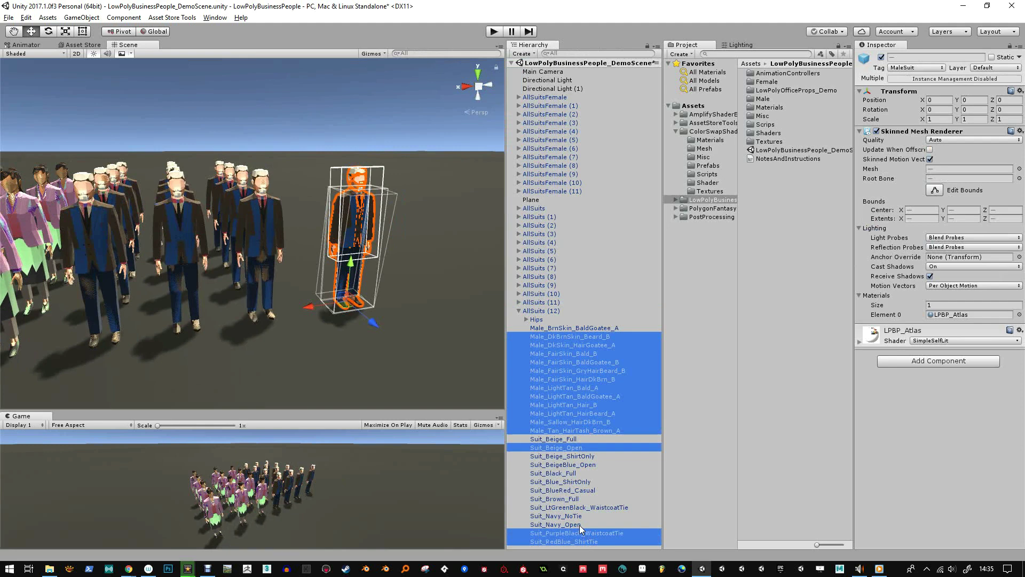
ctrl+click(579, 524)
ctrl+click(577, 516)
ctrl+click(578, 507)
ctrl+click(576, 499)
ctrl+click(576, 490)
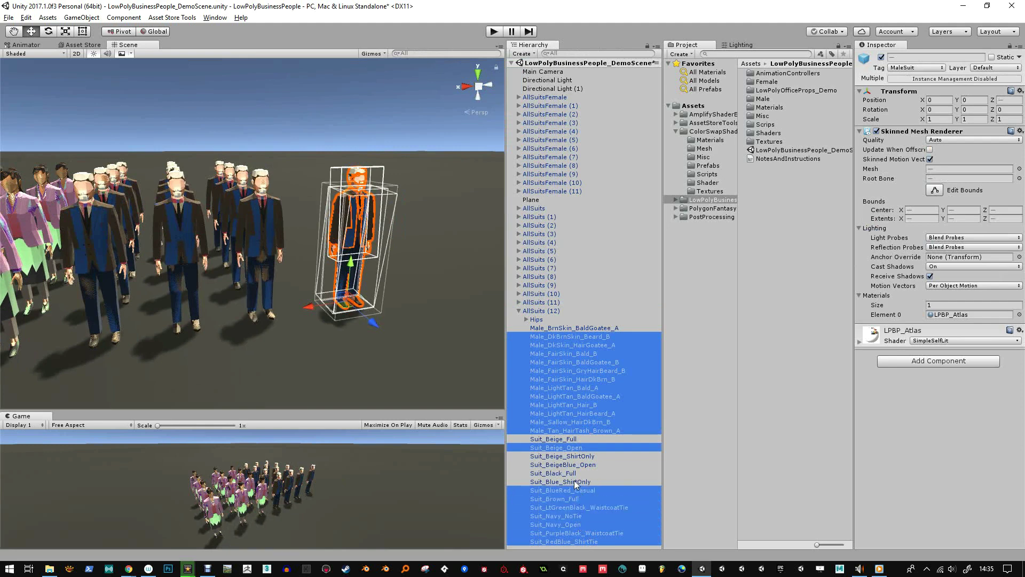
ctrl+click(575, 482)
ctrl+click(573, 473)
ctrl+click(572, 464)
ctrl+click(574, 456)
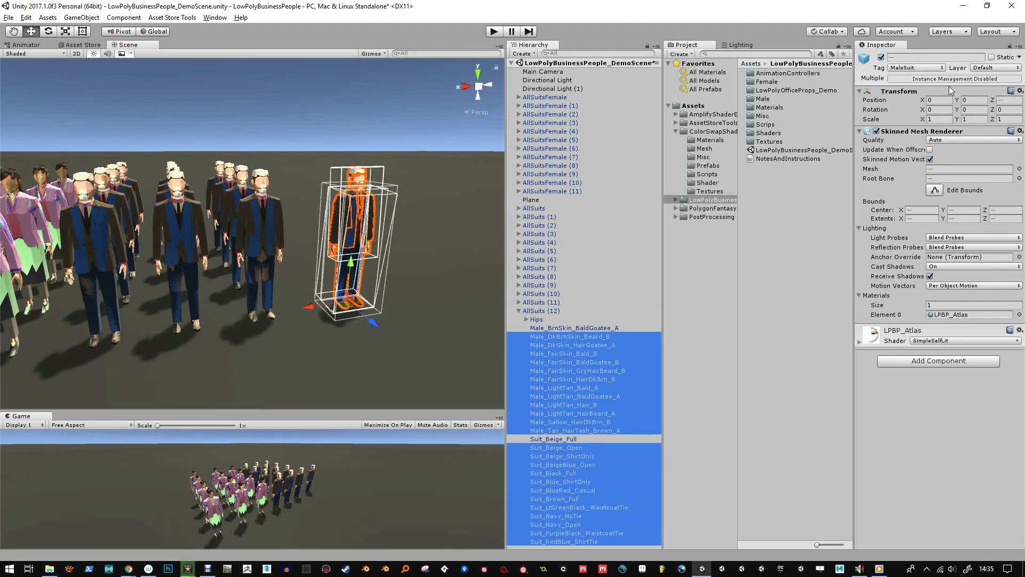
click(881, 57)
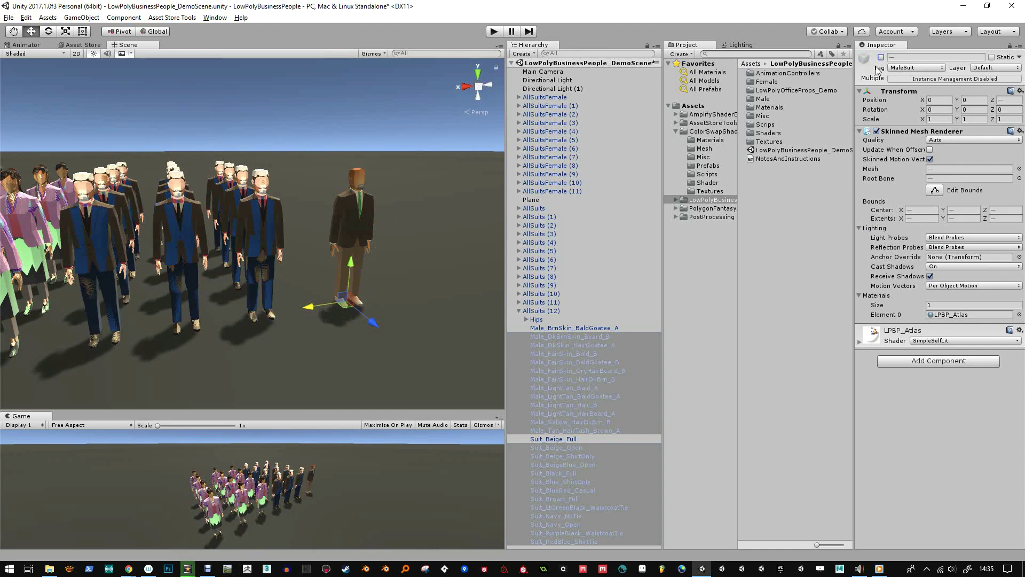
Disable the Scr_Selector script on AllSuits (12), then collapse its hierarchy and deselect it.
click(540, 313)
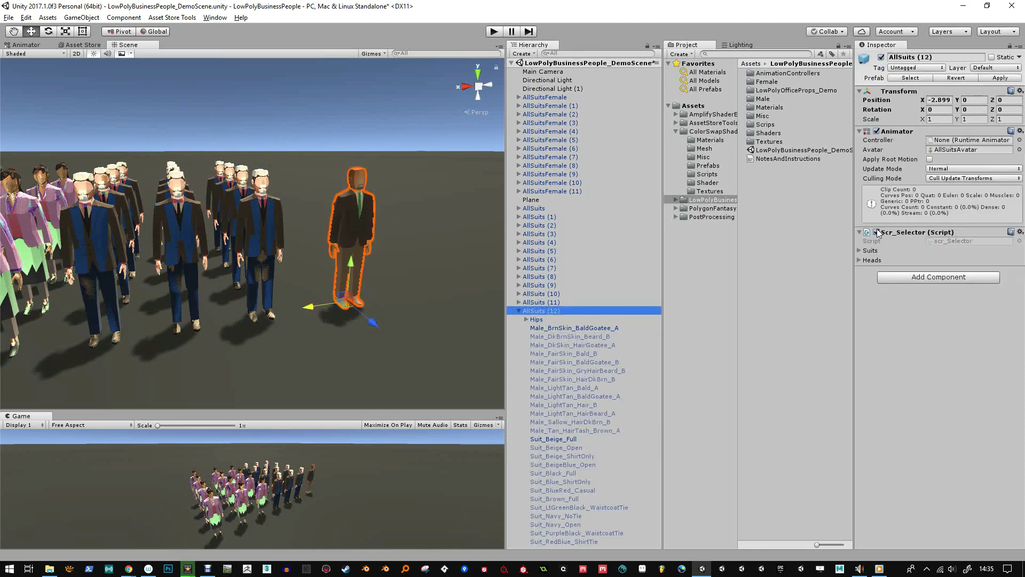
click(877, 232)
alt+middle_drag(422, 245, 373, 238)
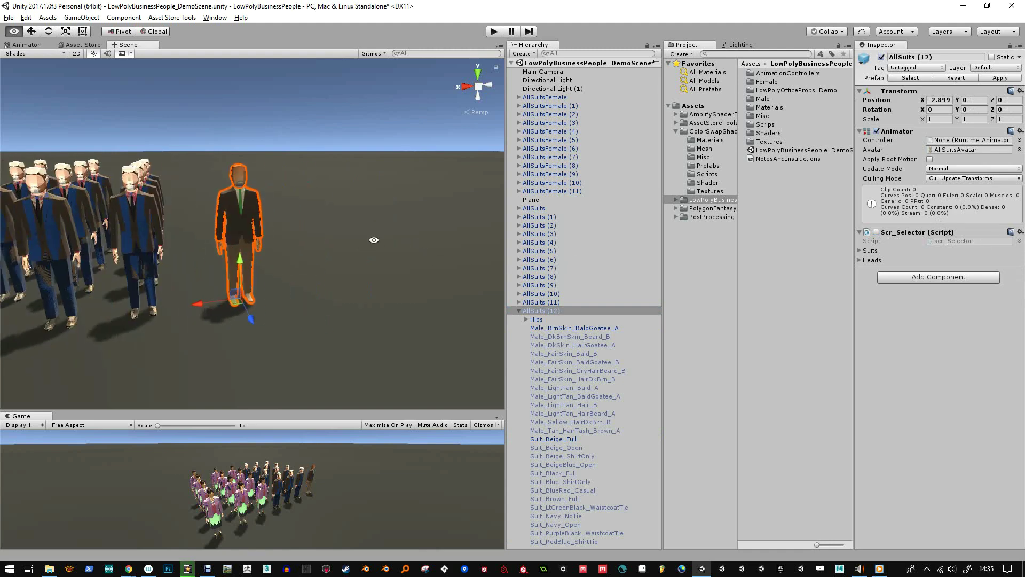
alt+right_drag(373, 238, 365, 276)
alt+drag(367, 275, 374, 272)
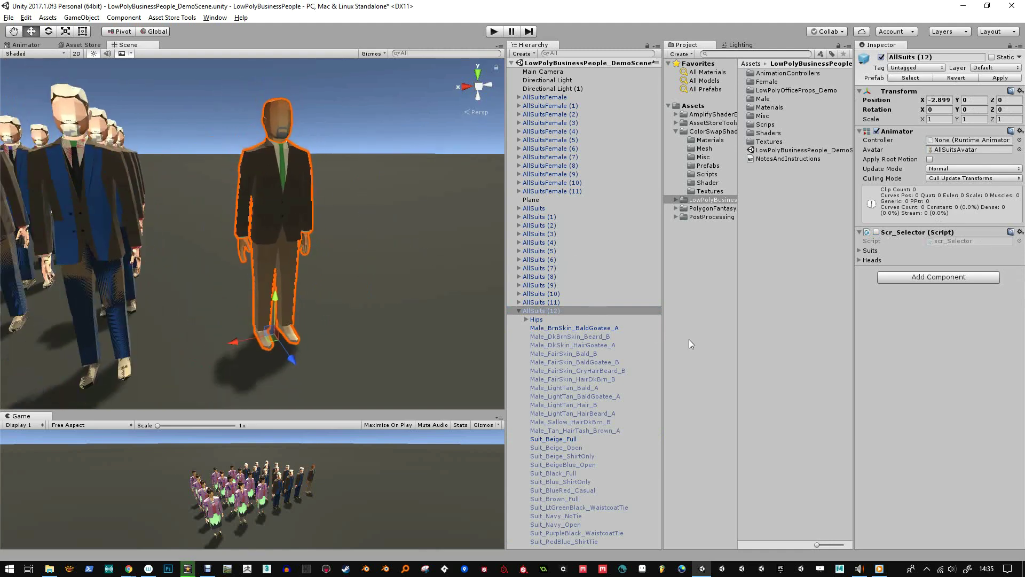
click(519, 312)
click(612, 362)
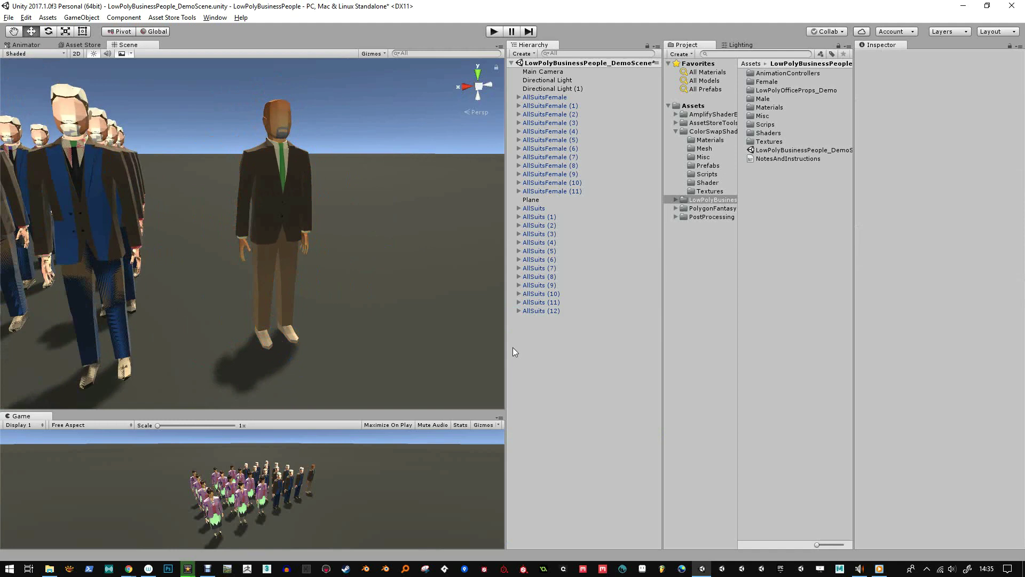
Run the scene to check the separate character's outfit, then stop it.
mouse_move(408, 305)
alt+mouse_down()
mouse_move(393, 309)
mouse_move(403, 307)
alt+mouse_up()
click(494, 32)
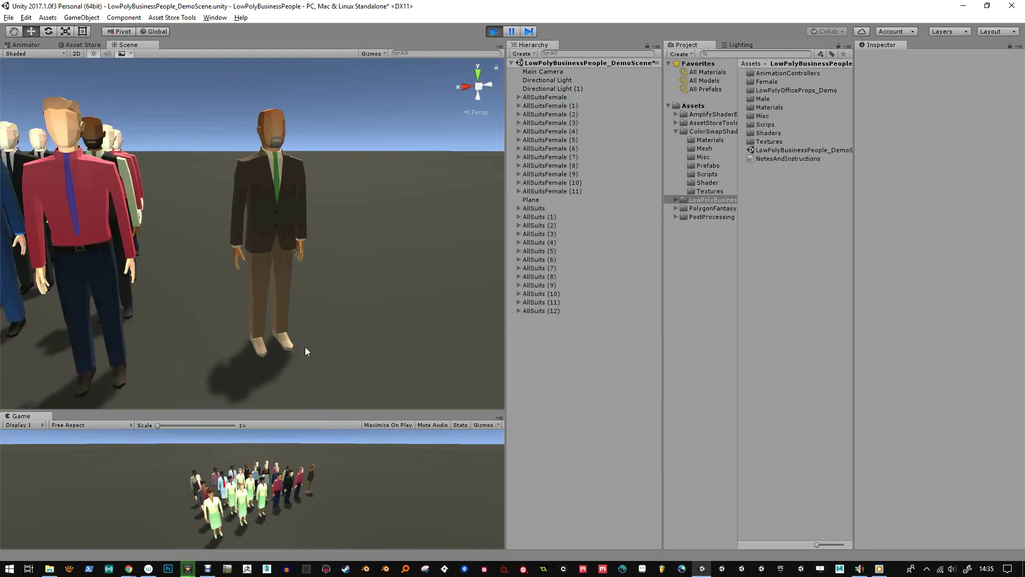
click(495, 32)
Assign the LPBP_Animations controller to the Animator of all AllSuits and AllSuitsFemale characters at once.
click(297, 230)
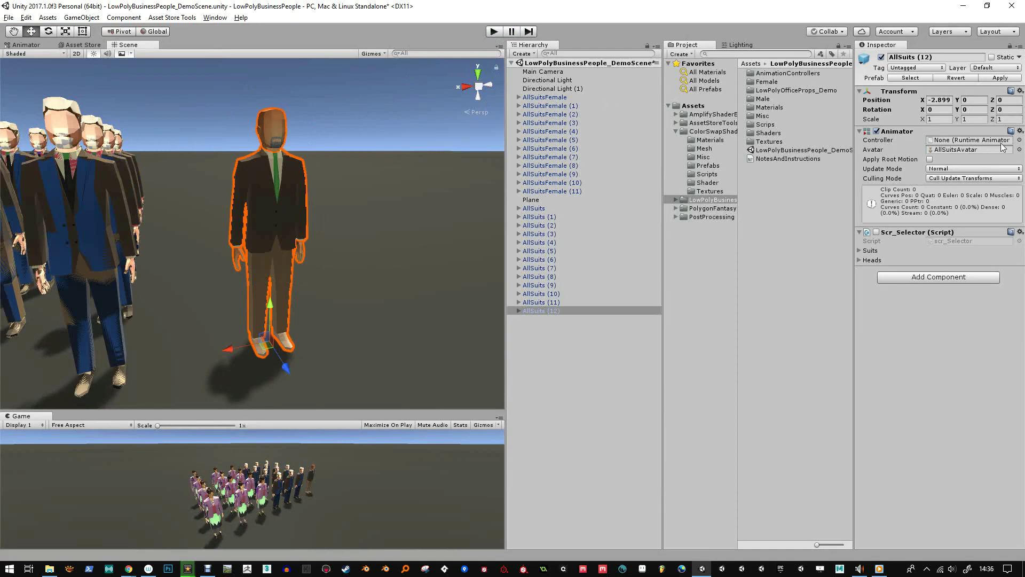
click(540, 210)
shift+click(546, 313)
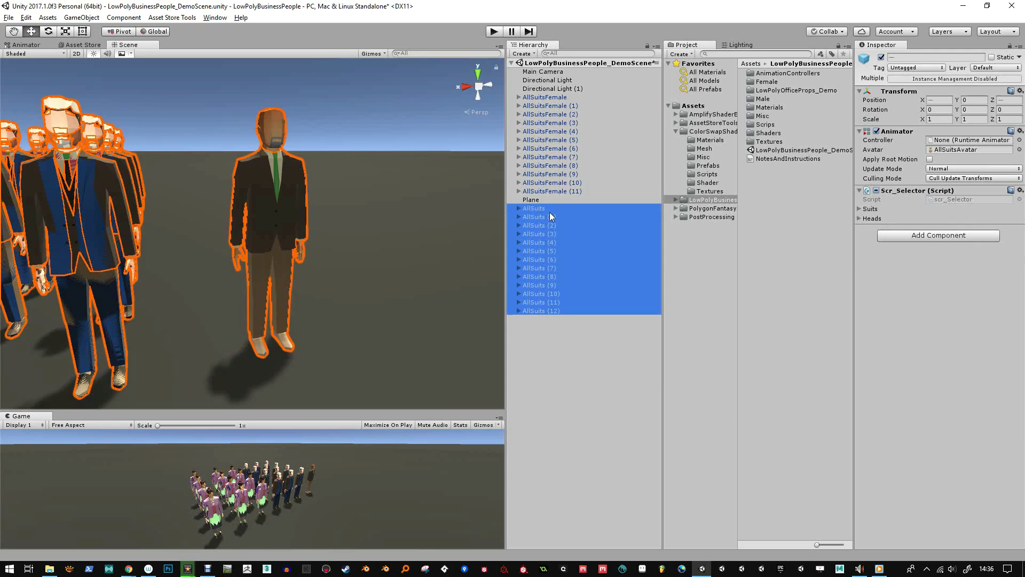
ctrl+click(546, 190)
ctrl+click(549, 97)
ctrl+click(547, 105)
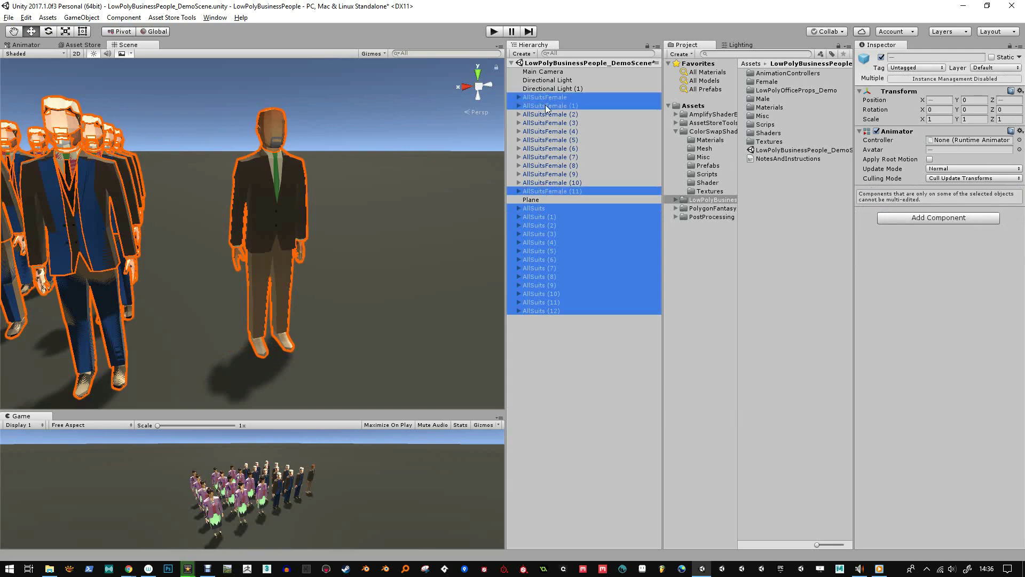
ctrl+click(546, 114)
ctrl+click(546, 123)
ctrl+click(547, 131)
ctrl+click(546, 141)
ctrl+click(547, 148)
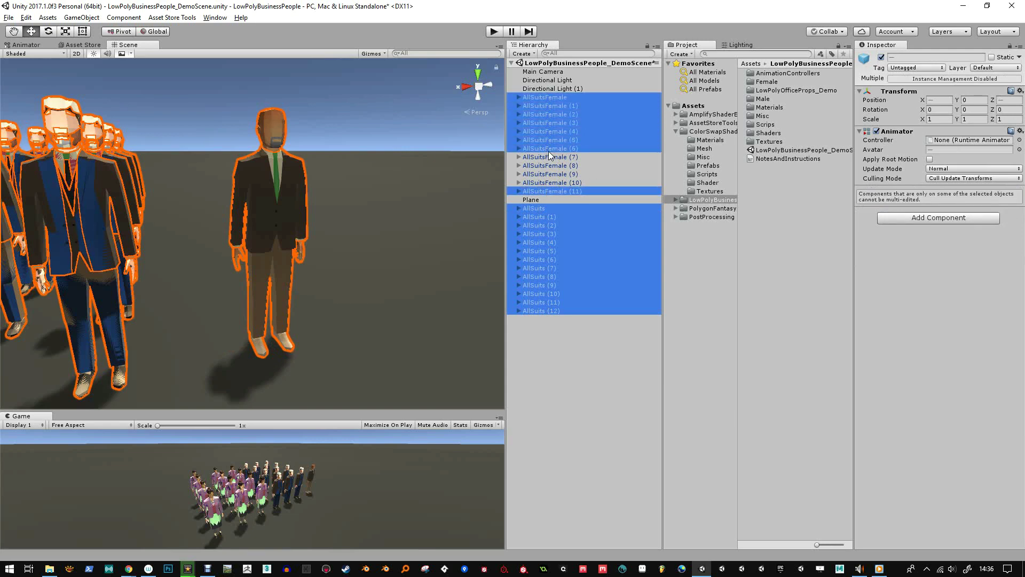
ctrl+click(547, 157)
ctrl+click(547, 166)
ctrl+click(547, 174)
ctrl+click(554, 183)
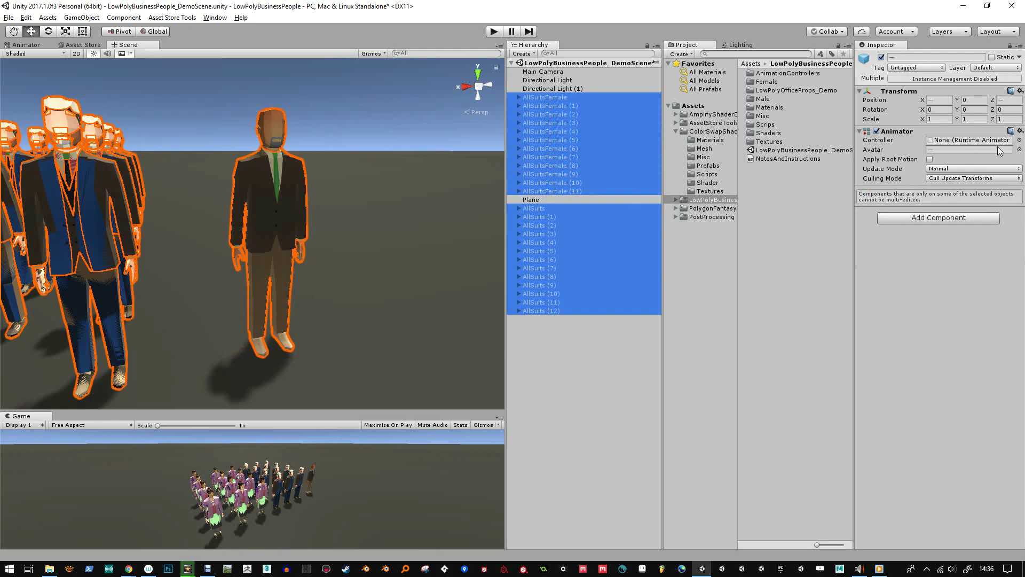
click(1020, 141)
double_click(554, 139)
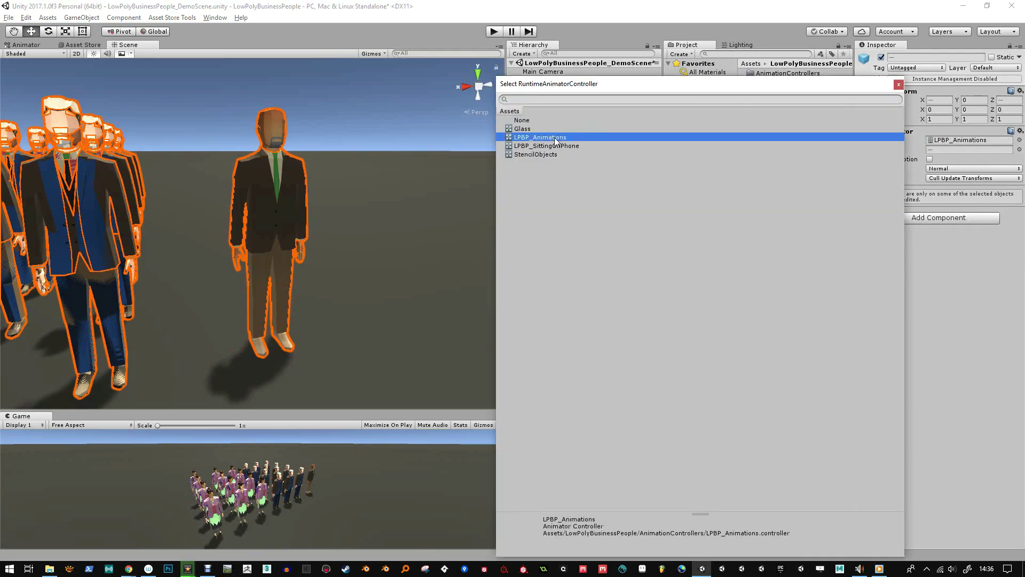
click(578, 456)
Play the scene to check the character animations, then exit play mode.
click(494, 32)
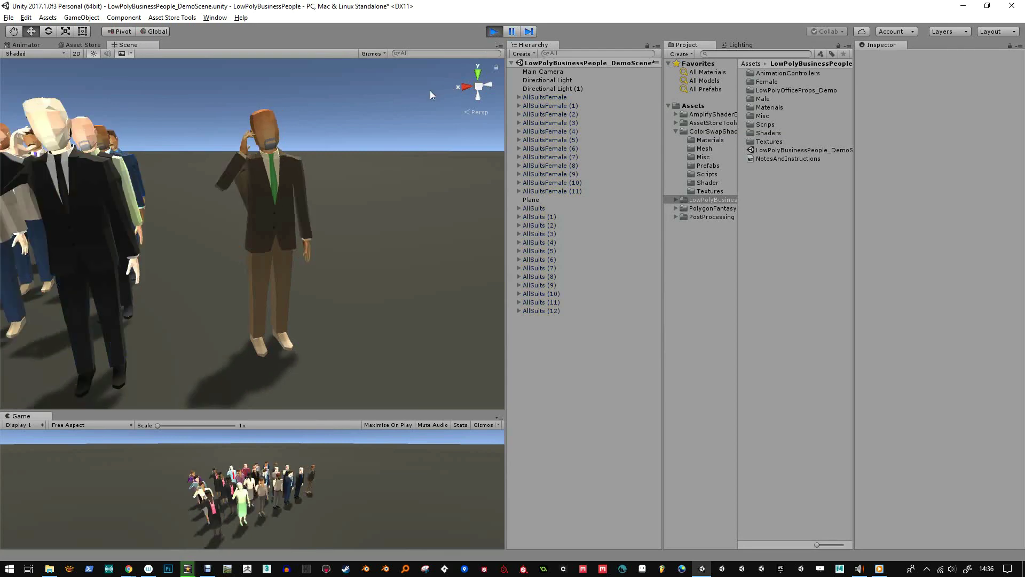
right_drag(387, 132, 379, 154)
click(495, 31)
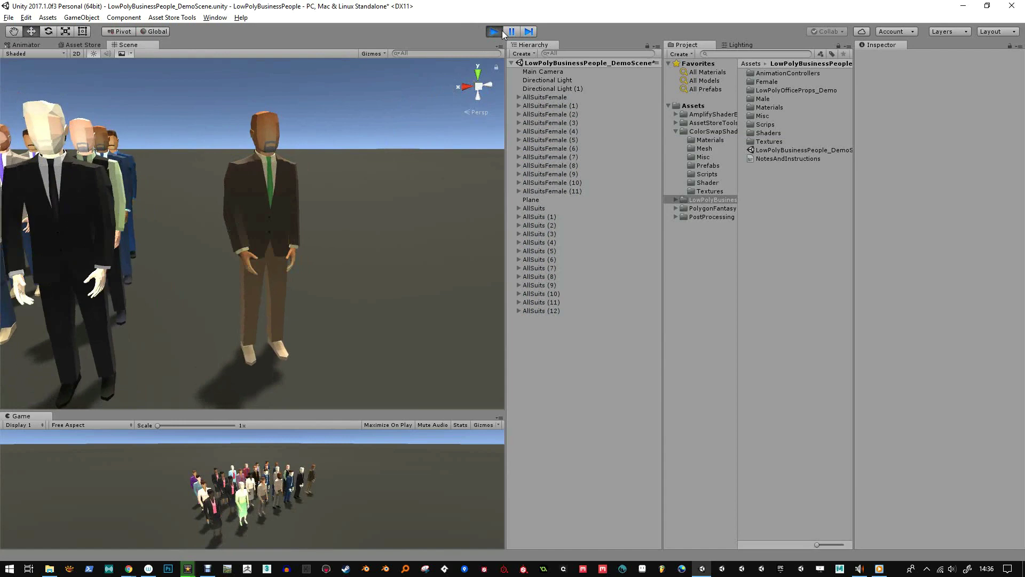
Select the separate character AllSuits (12) and view the contents of the ColorSwapShader asset folder.
click(278, 227)
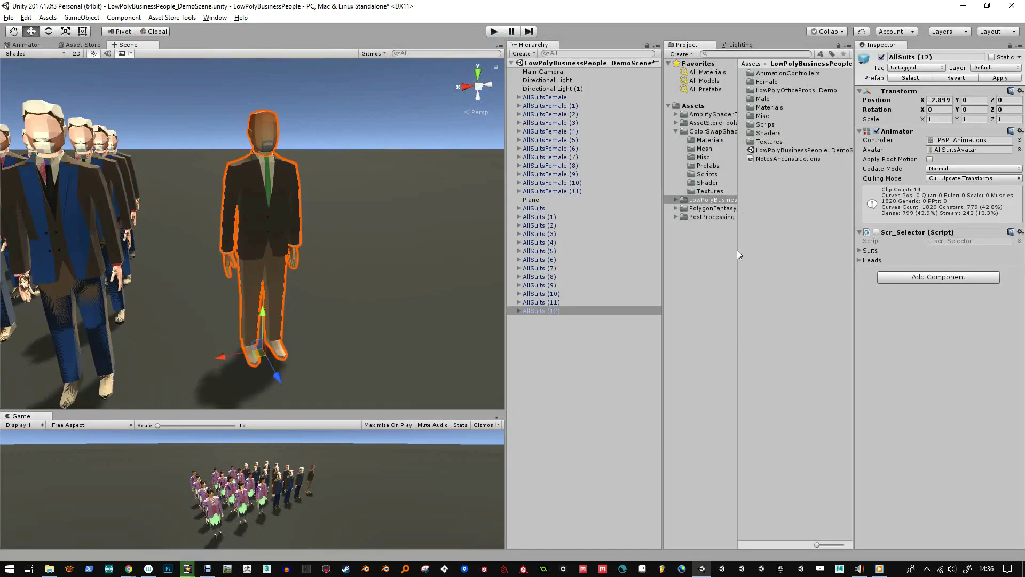
click(725, 139)
click(727, 131)
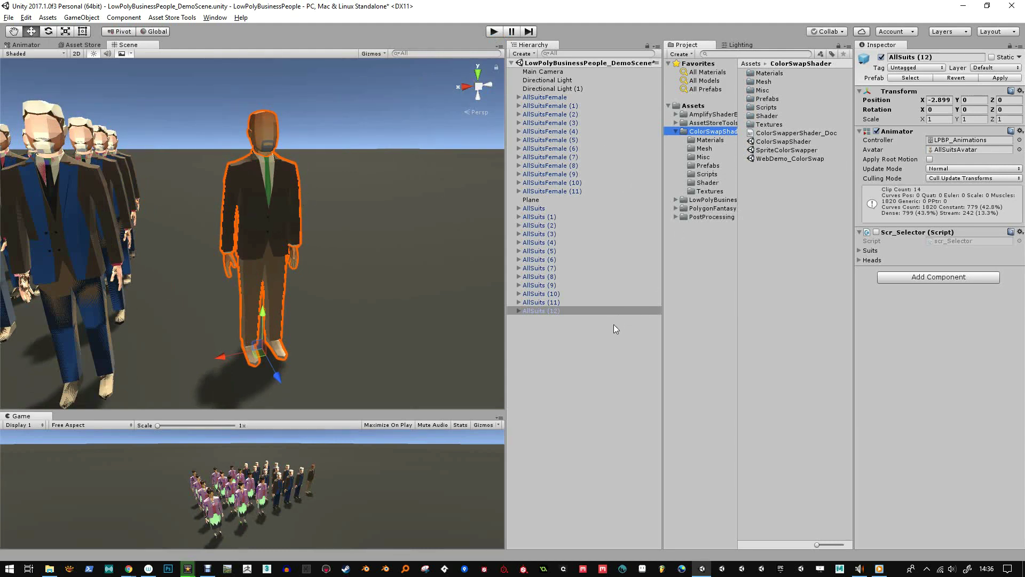
Locate the suit mesh's LPBP_Atlas material in the project, duplicate it and name the copy LPBP_Atlas_ColorSwap.
click(283, 216)
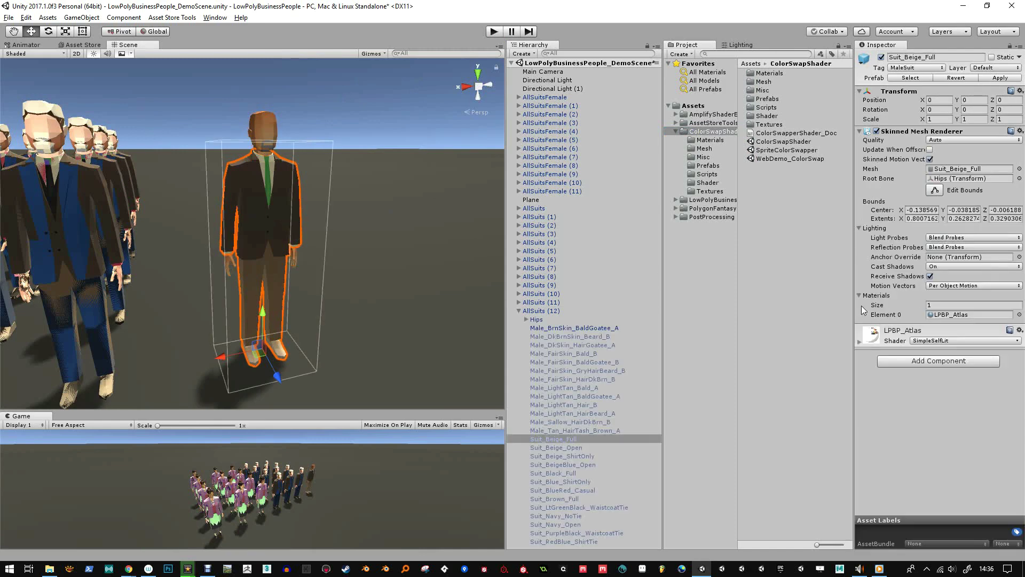
click(957, 314)
click(781, 74)
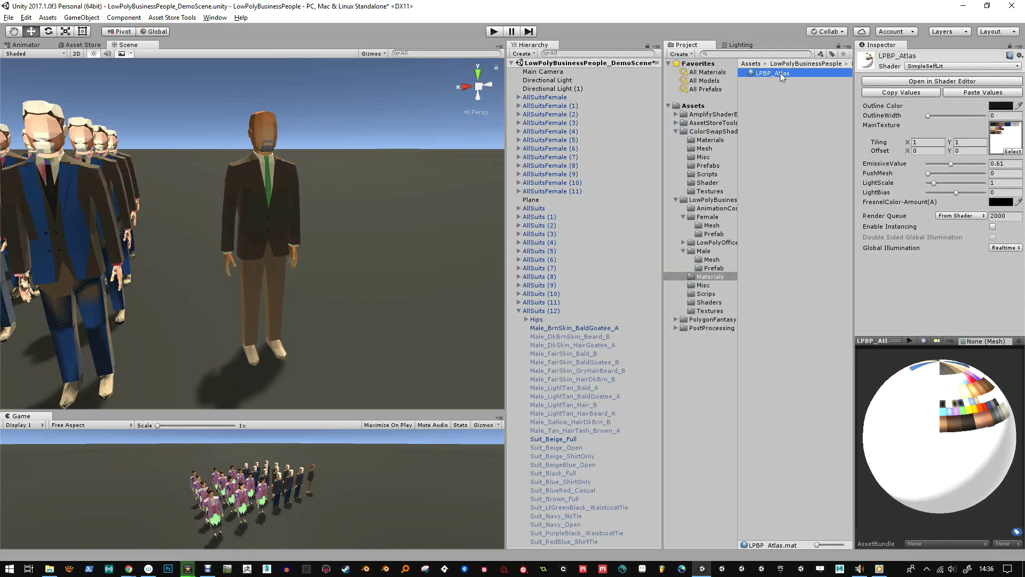
key(ctrl+d)
key(F2)
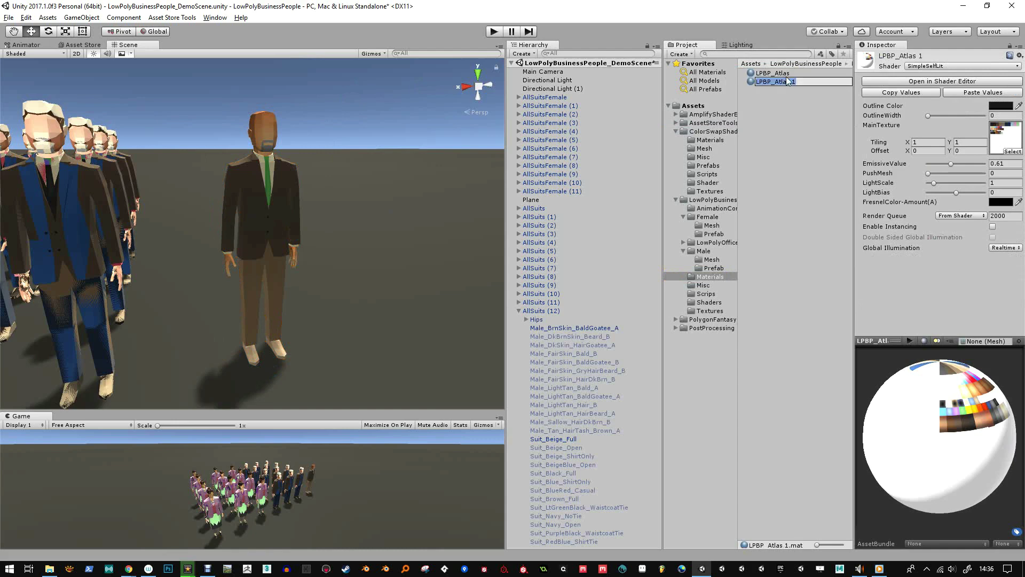
drag(791, 81, 809, 84)
key(Return)
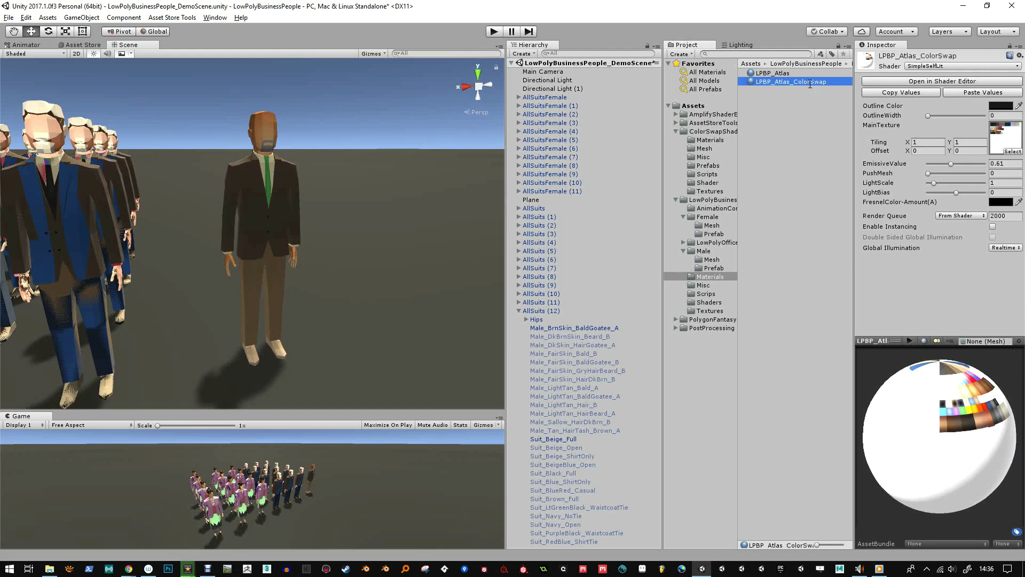
Change the shader of LPBP_Atlas_ColorSwap to ColorSwap_StandardMetalGloss.
click(940, 66)
mouse_move(952, 171)
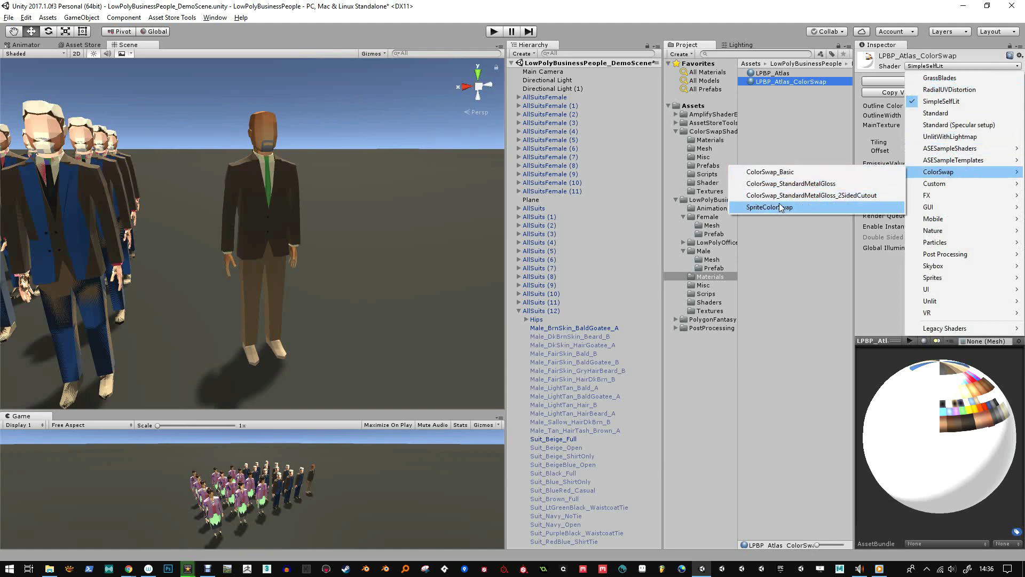
click(827, 183)
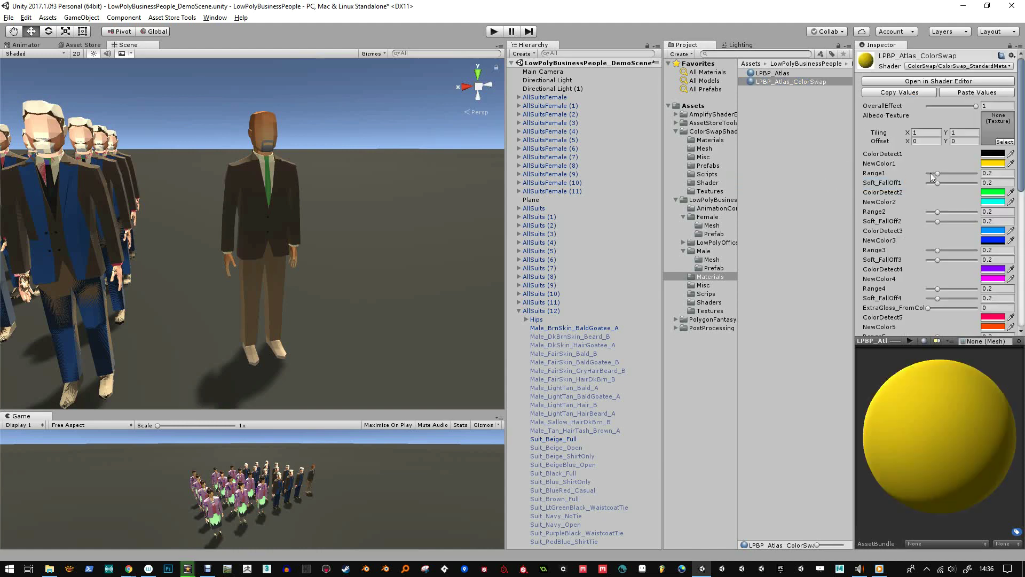
Look over the LPBP_Atlas_ColorSwap material's properties and apply the material to the suit of the separate character.
scroll(940, 176, down, 5)
scroll(946, 179, down, 5)
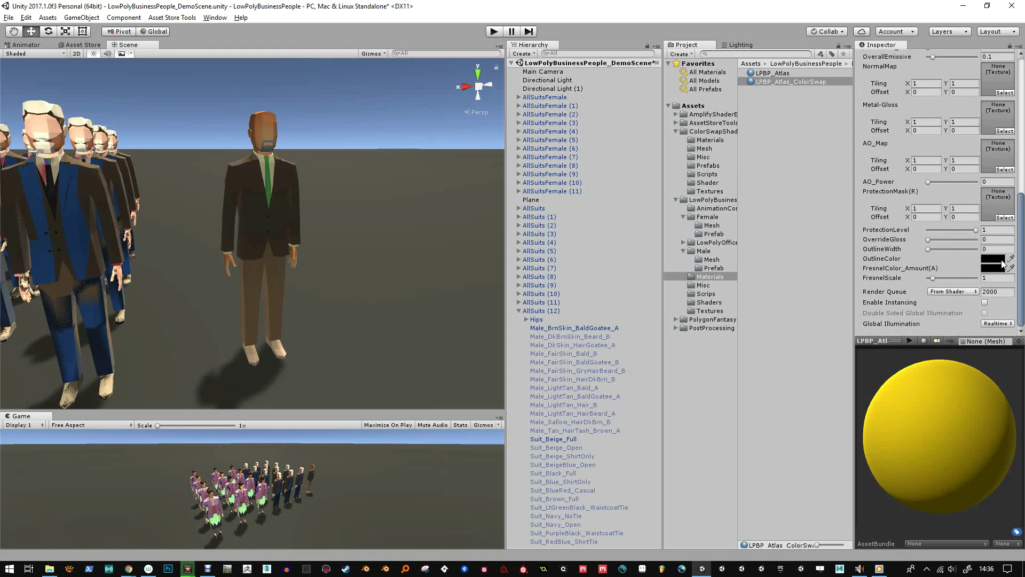
scroll(934, 203, up, 10)
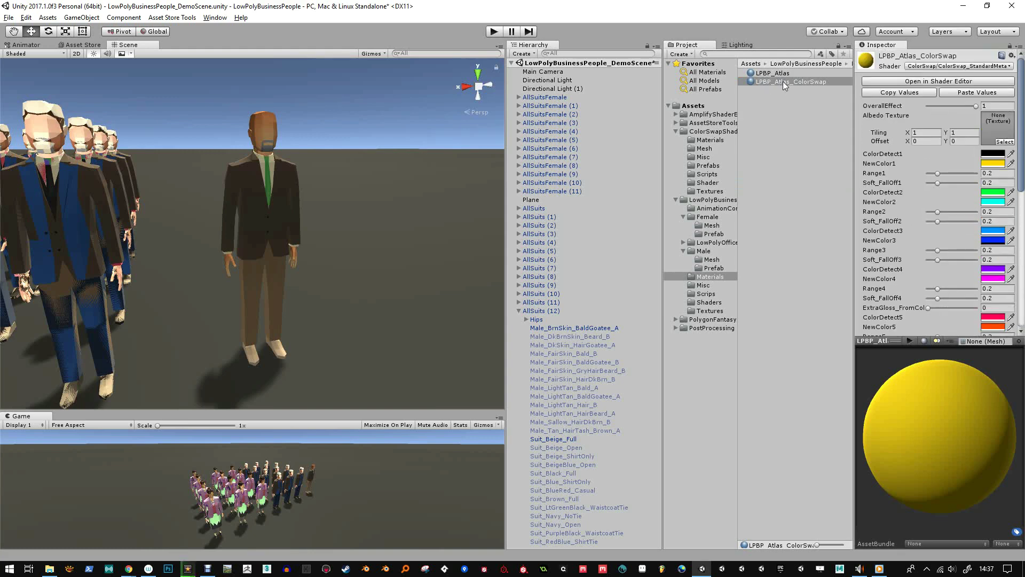
drag(783, 82, 277, 189)
alt+drag(264, 235, 270, 231)
alt+right_drag(280, 229, 311, 218)
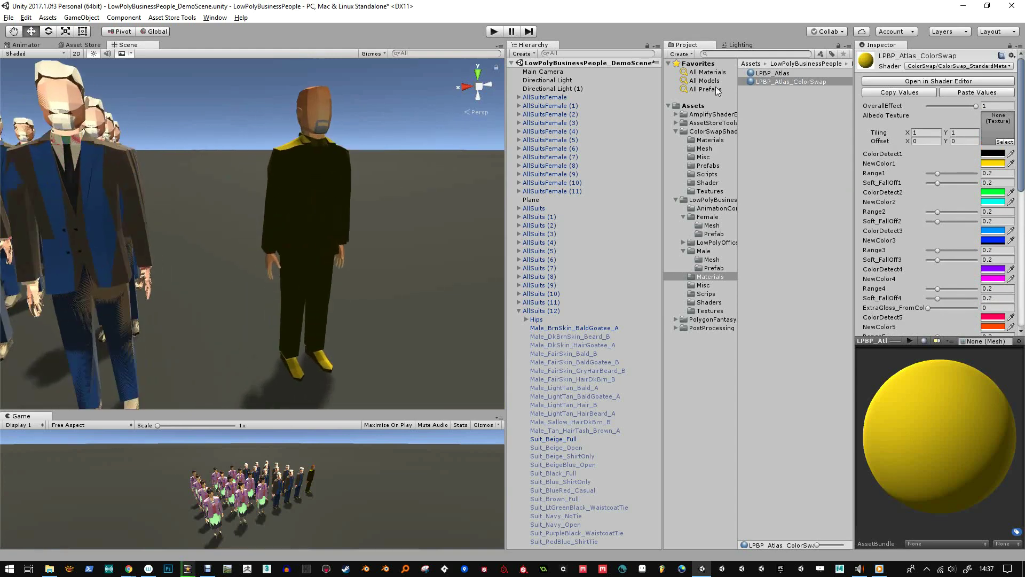
alt+drag(335, 114, 354, 177)
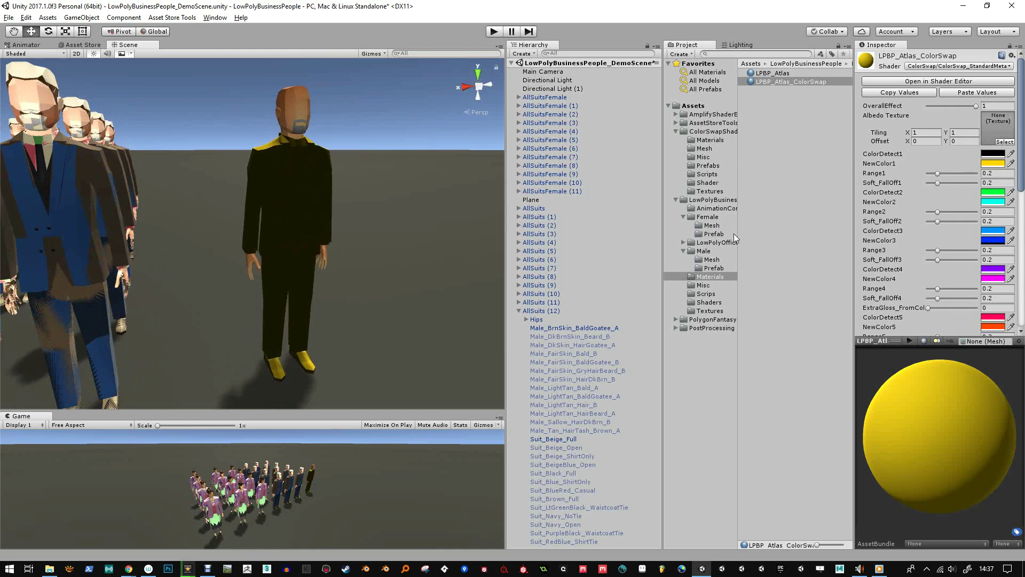
Assign the LPBP_Atlas texture as the Albedo Texture of the LPBP_Atlas_ColorSwap material.
click(794, 75)
click(791, 82)
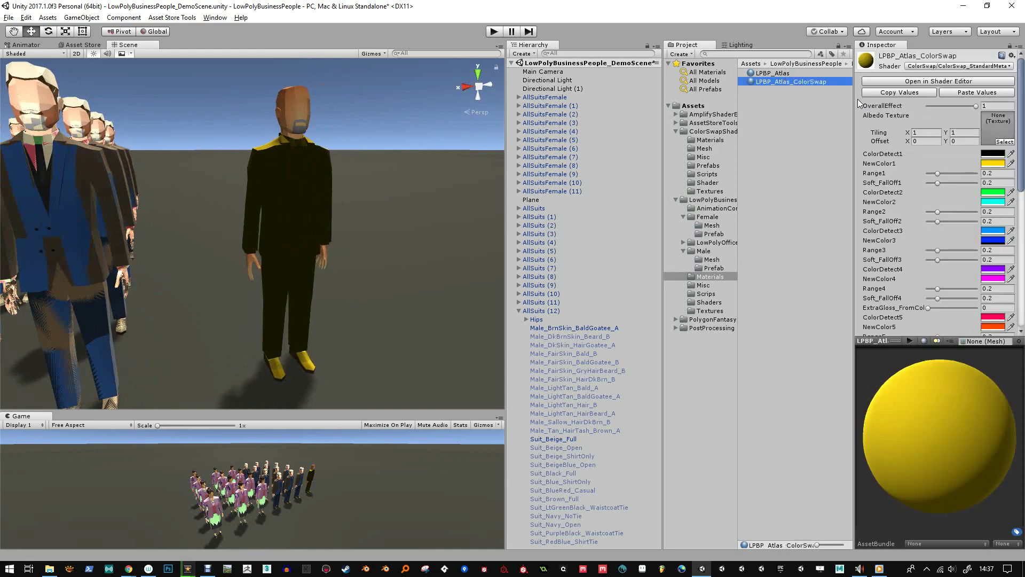
click(1004, 142)
text(atlas)
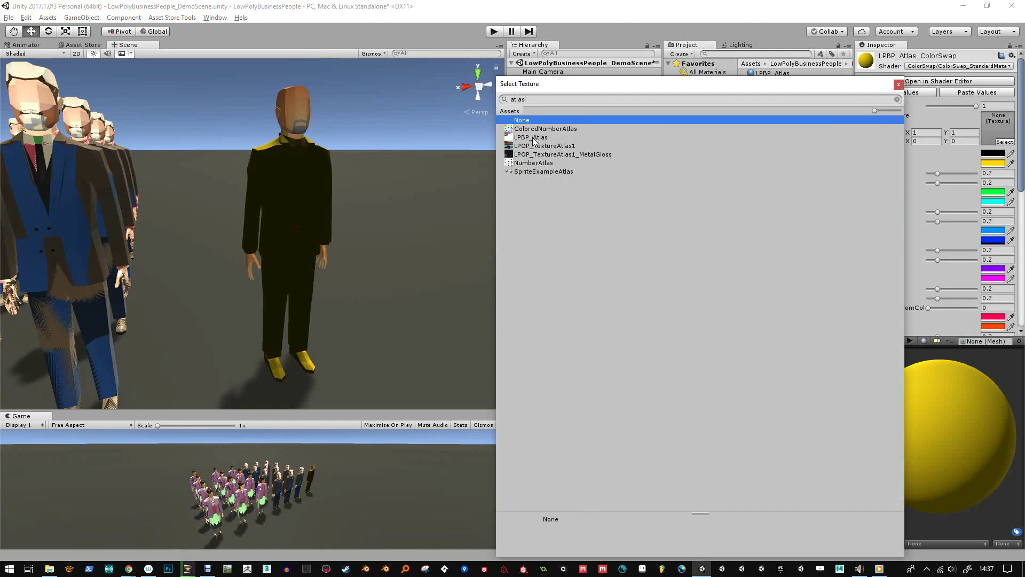
double_click(552, 145)
alt+right_drag(396, 196, 406, 197)
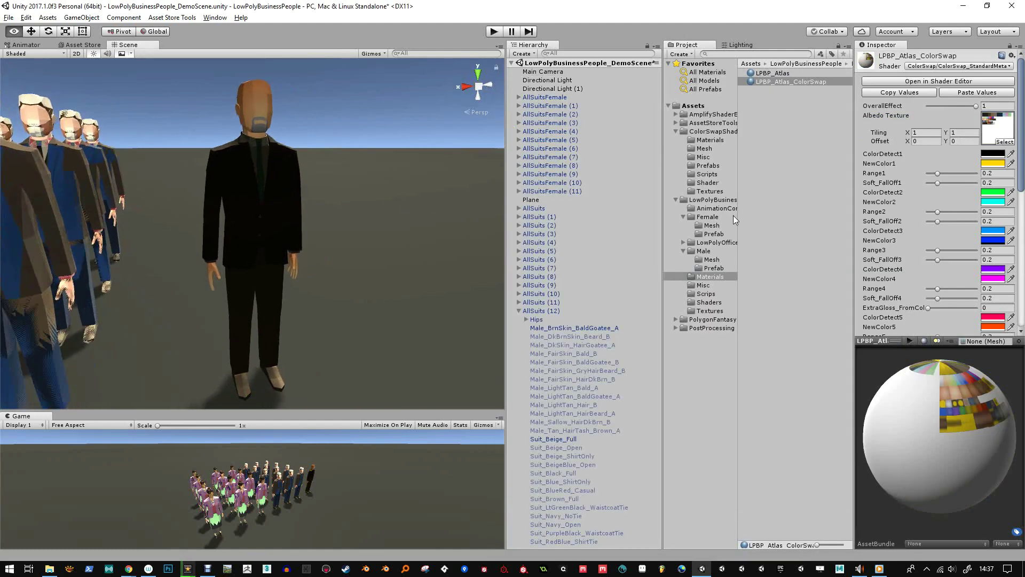
Set the material's OverallEffect to 0 and its OverallEmissive to about 0.67.
drag(976, 106, 875, 106)
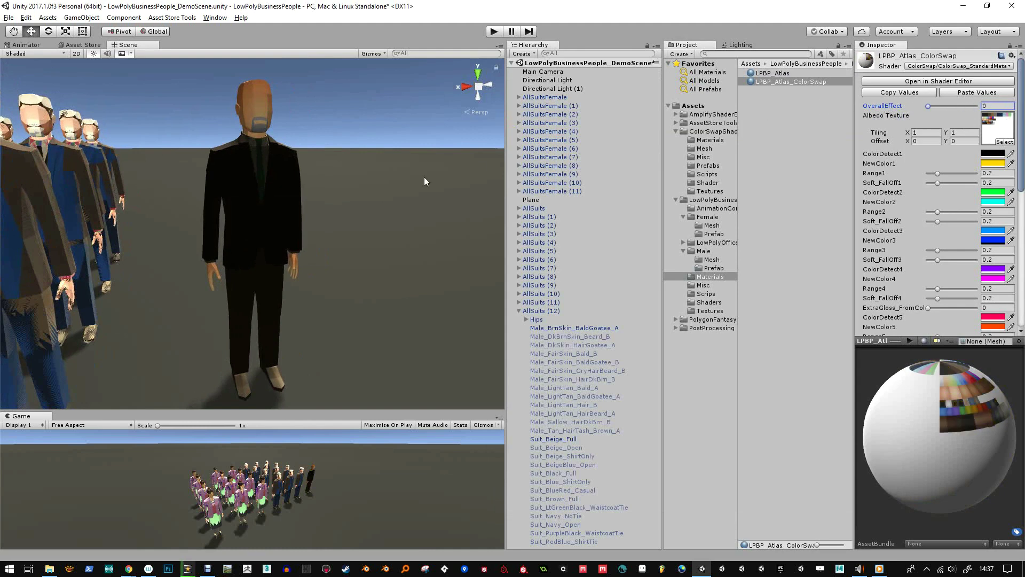
alt+drag(426, 181, 376, 179)
scroll(968, 283, down, 15)
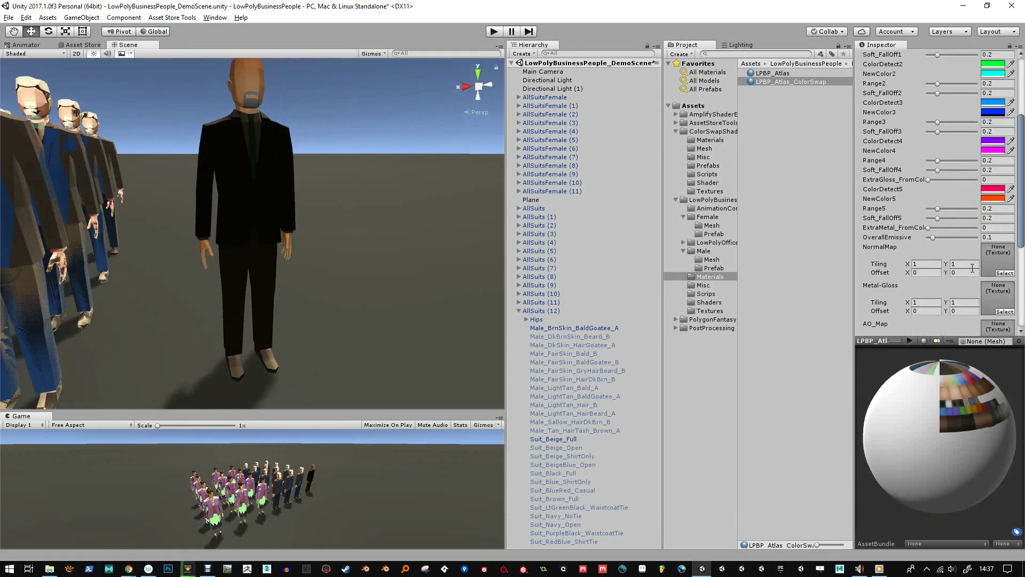
scroll(969, 290, up, 15)
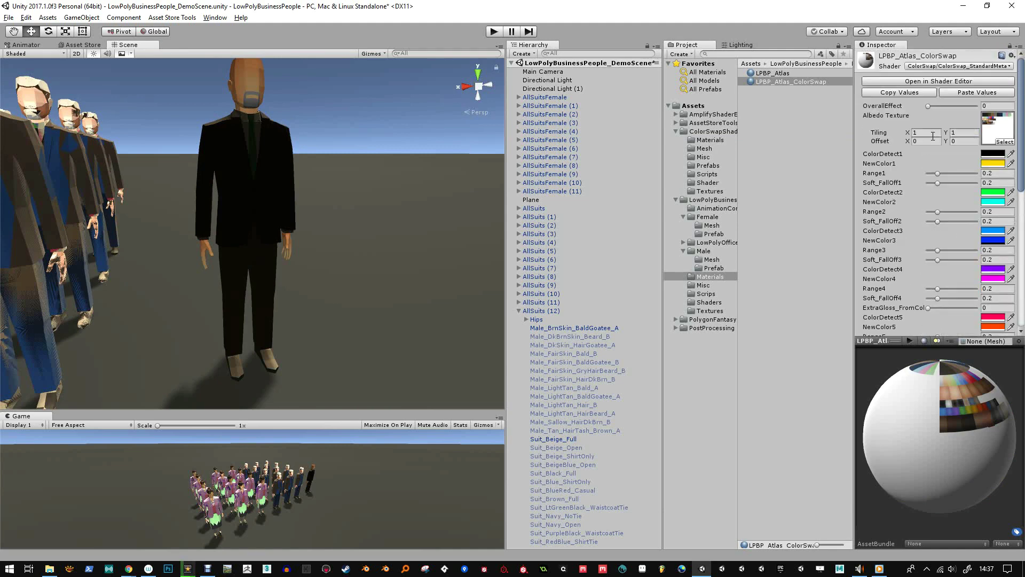
scroll(937, 265, down, 5)
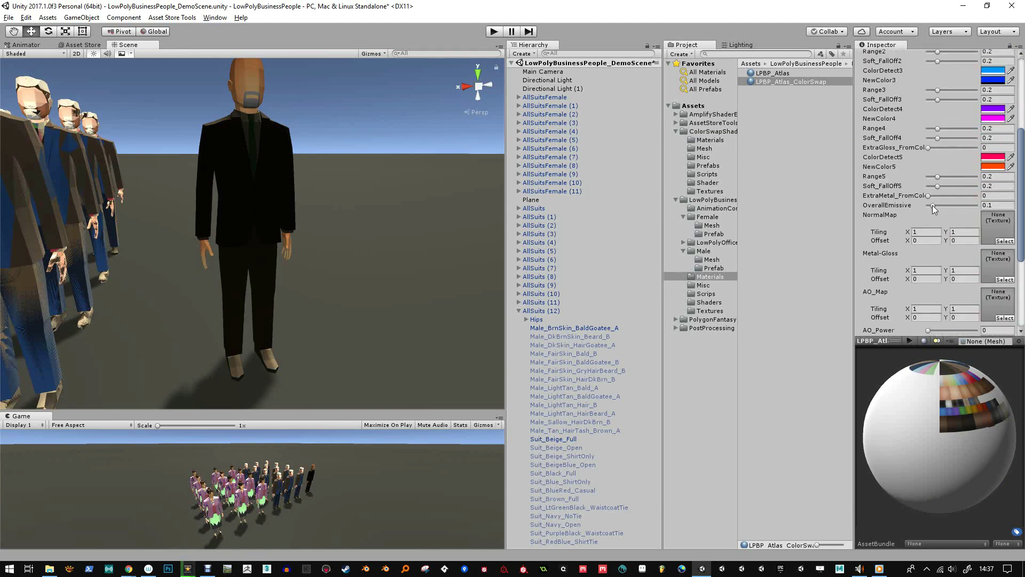
drag(932, 205, 959, 203)
alt+drag(337, 180, 334, 194)
scroll(344, 204, down, 1)
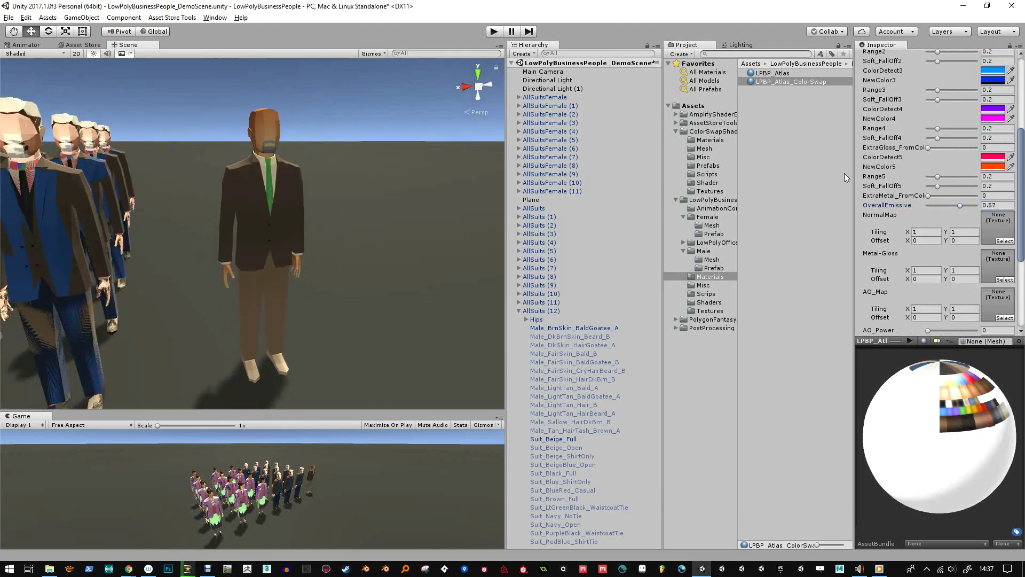
Set the material's OutlineWidth to about 0.13 and check the outline around the suited character.
scroll(902, 193, down, 2)
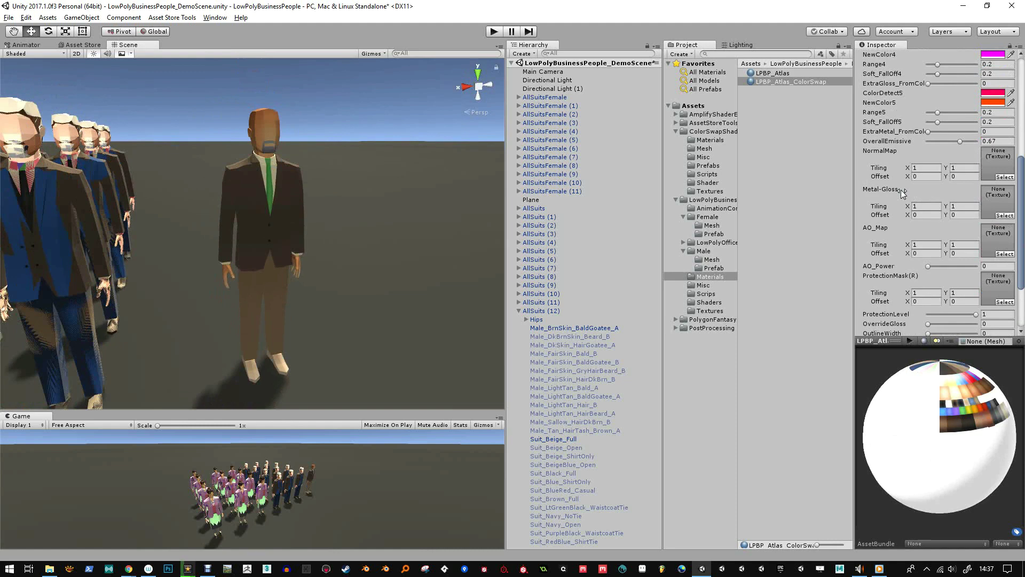
scroll(903, 194, down, 1)
scroll(903, 193, down, 1)
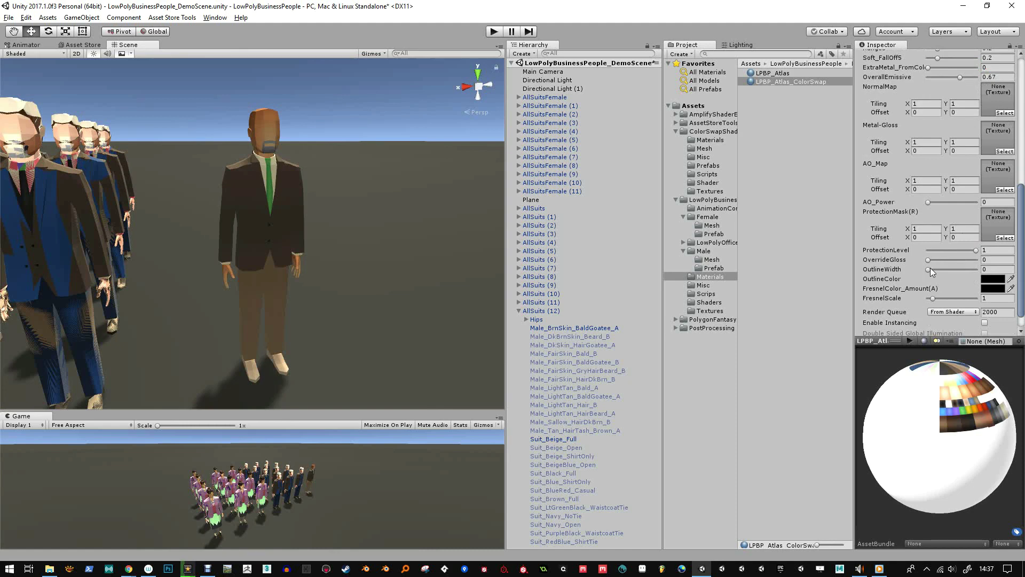
mouse_move(929, 269)
mouse_down()
mouse_move(953, 267)
mouse_move(931, 261)
mouse_up()
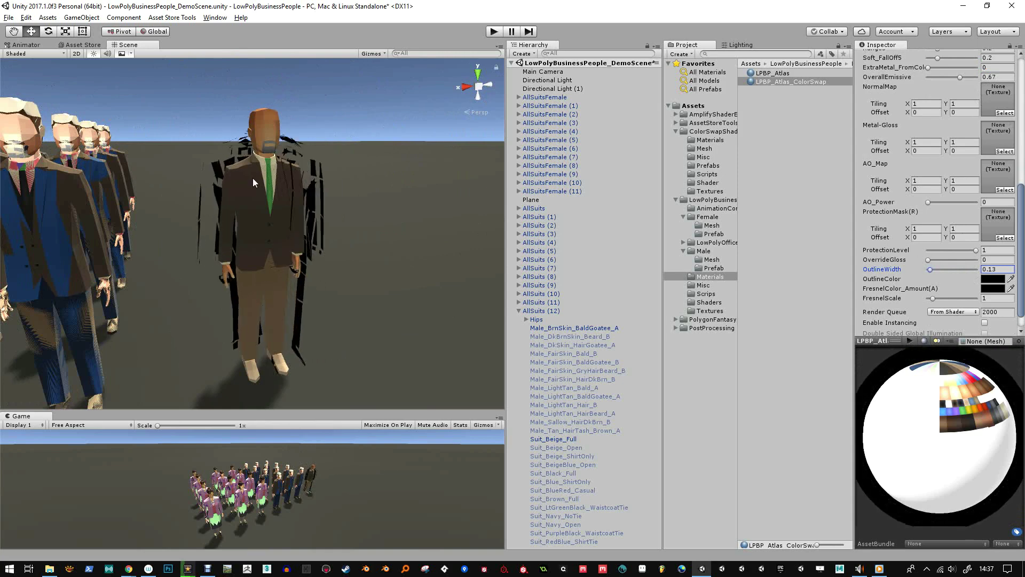
click(253, 178)
click(276, 150)
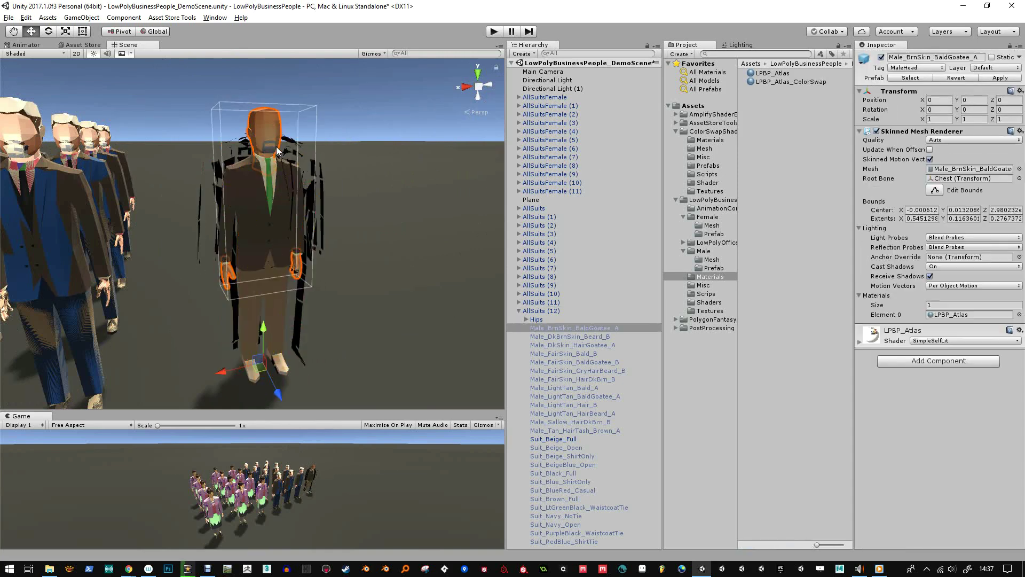
click(358, 130)
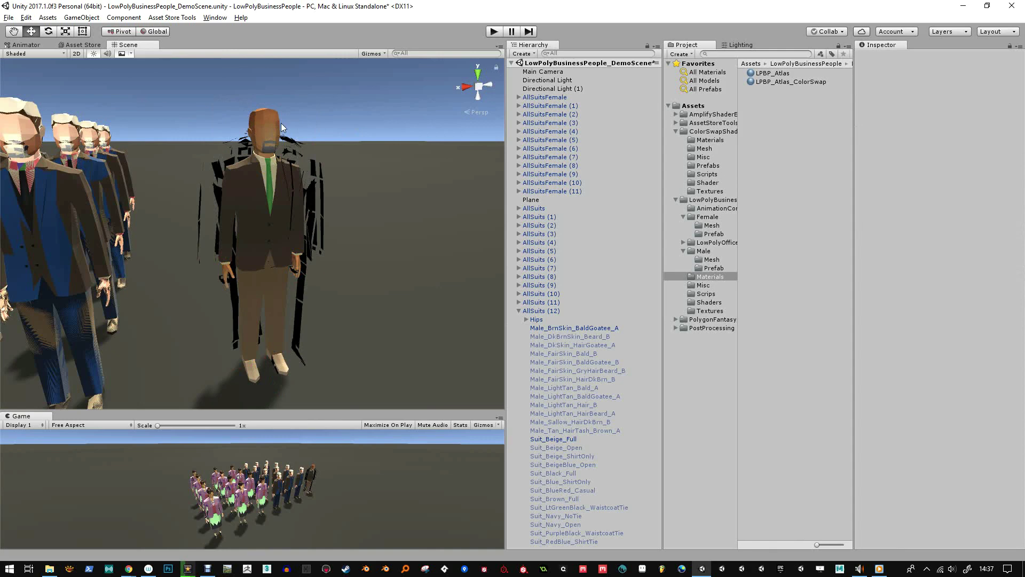
Set the male AllSuits model's import normals to Calculate with a Smoothing Angle of 180 and apply the settings.
click(716, 259)
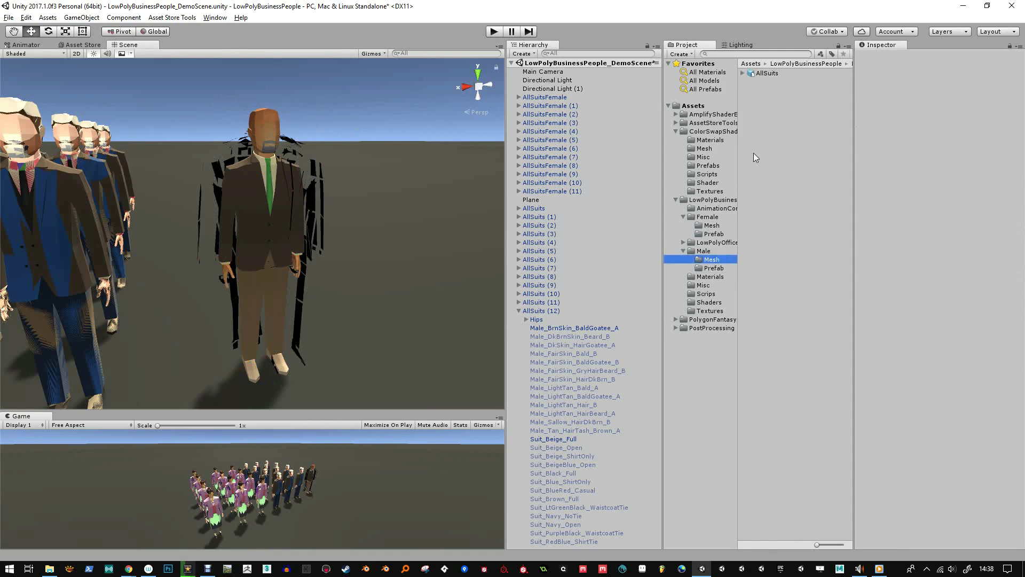
click(764, 73)
scroll(951, 203, down, 6)
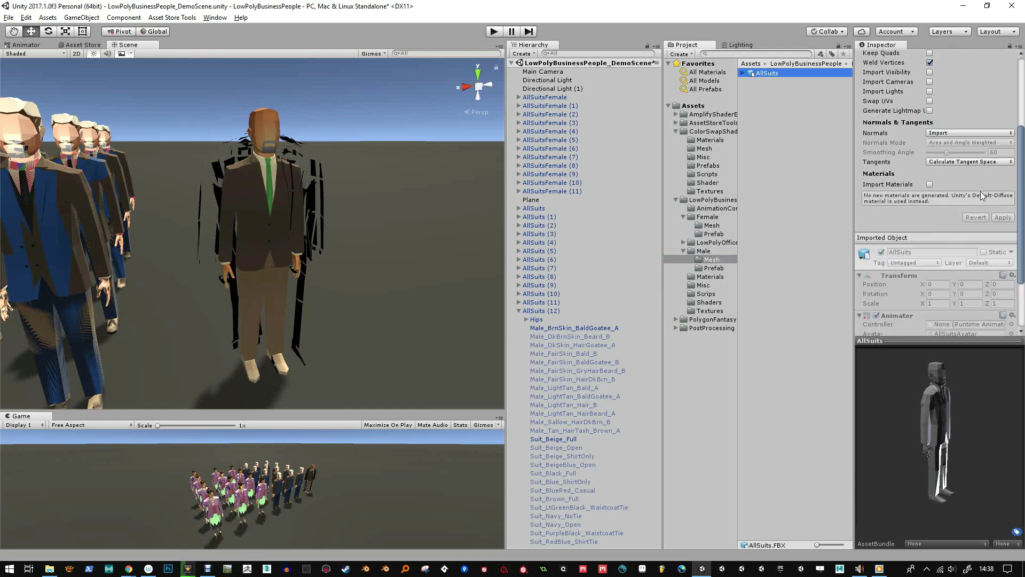
click(960, 136)
click(963, 158)
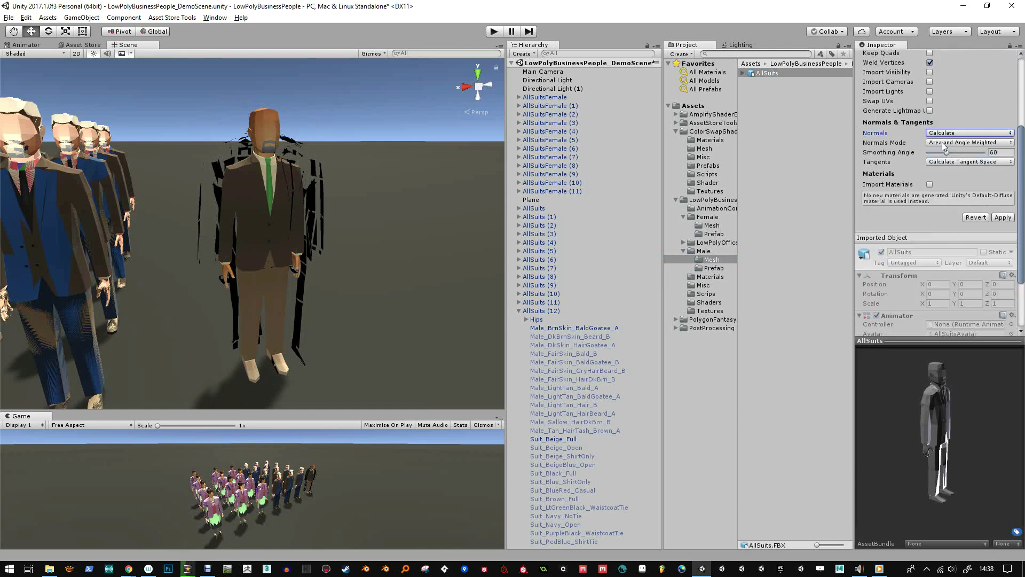
drag(949, 153, 992, 158)
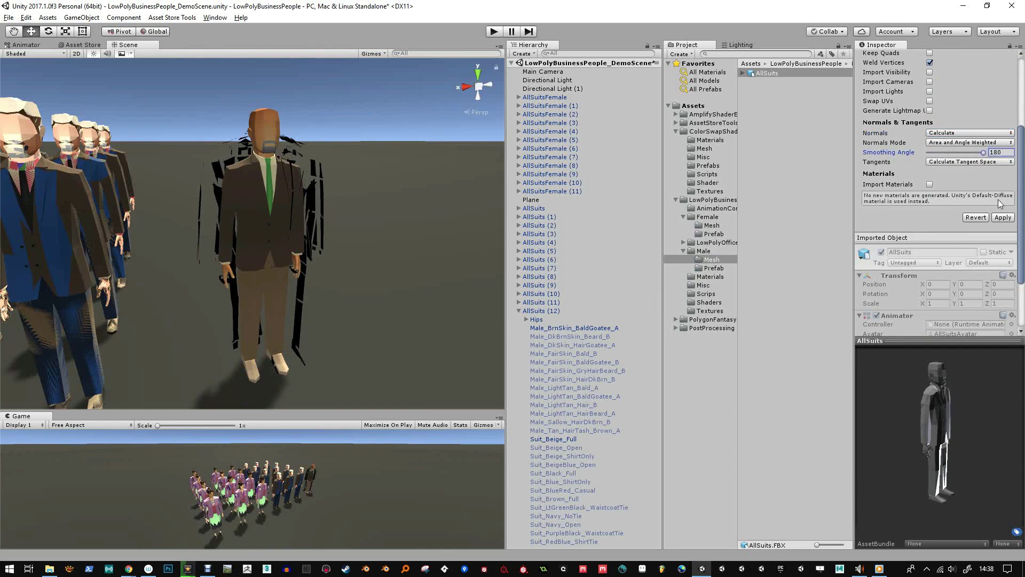
click(1002, 218)
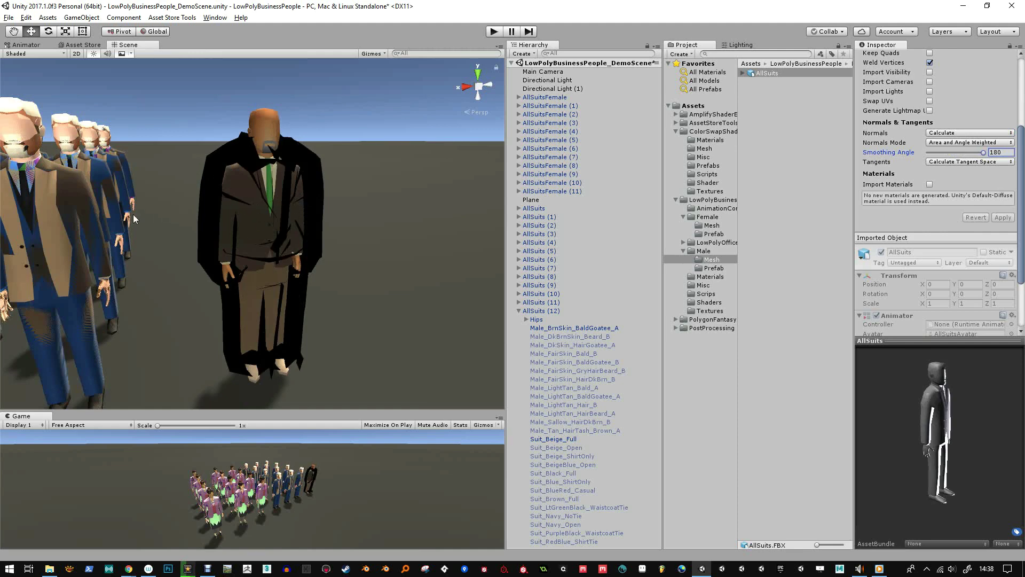
Reopen the LPBP_Atlas_ColorSwap material from Suit_Beige_Full and reduce its OutlineWidth to 0.01.
scroll(188, 271, down, 2)
mouse_move(109, 203)
middle_down()
mouse_move(398, 227)
mouse_move(114, 182)
mouse_move(120, 187)
middle_up()
alt+right_drag(120, 187, 257, 276)
alt+drag(361, 225, 317, 223)
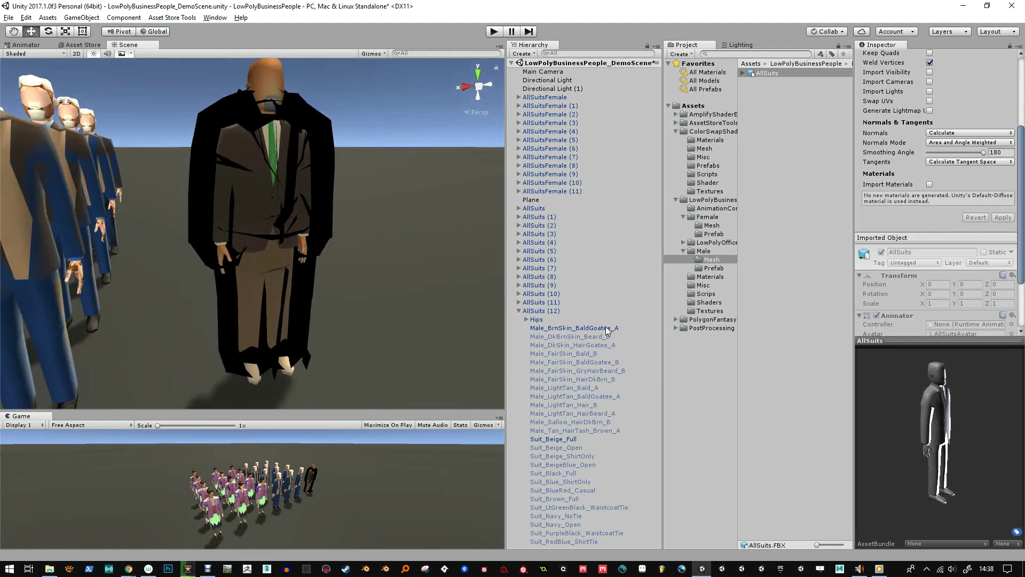
click(607, 330)
click(553, 440)
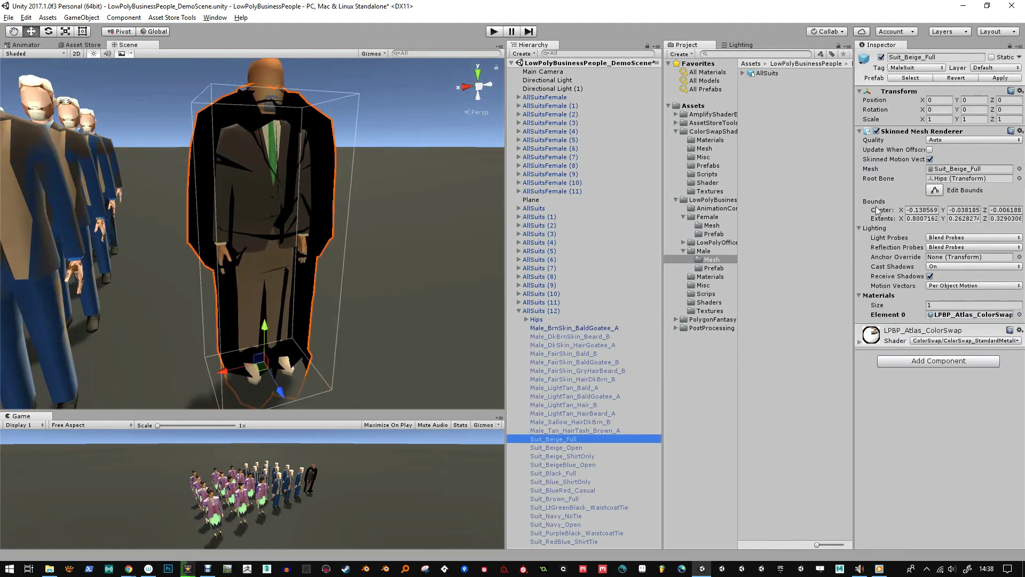
click(927, 316)
click(802, 83)
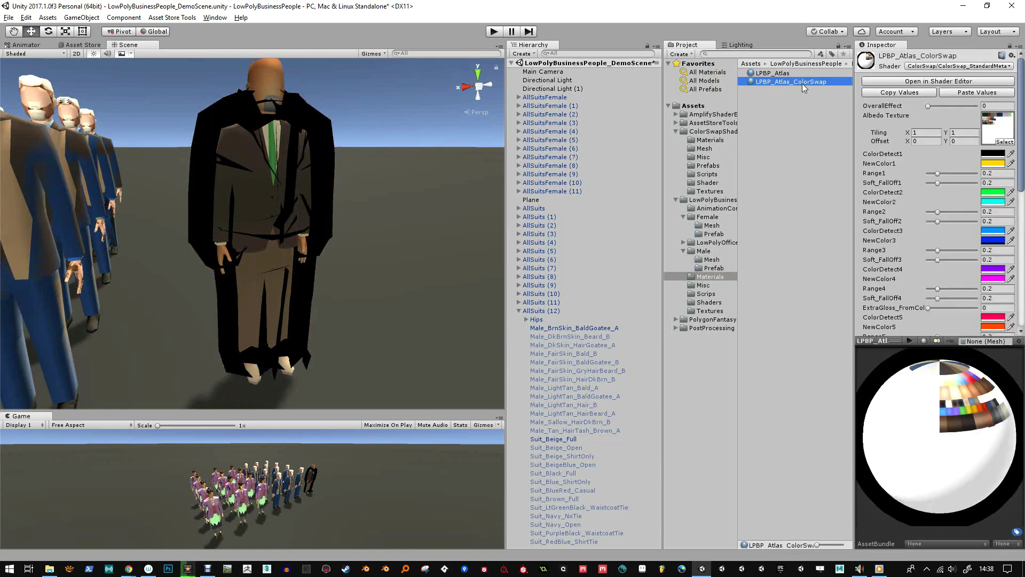
scroll(953, 219, down, 10)
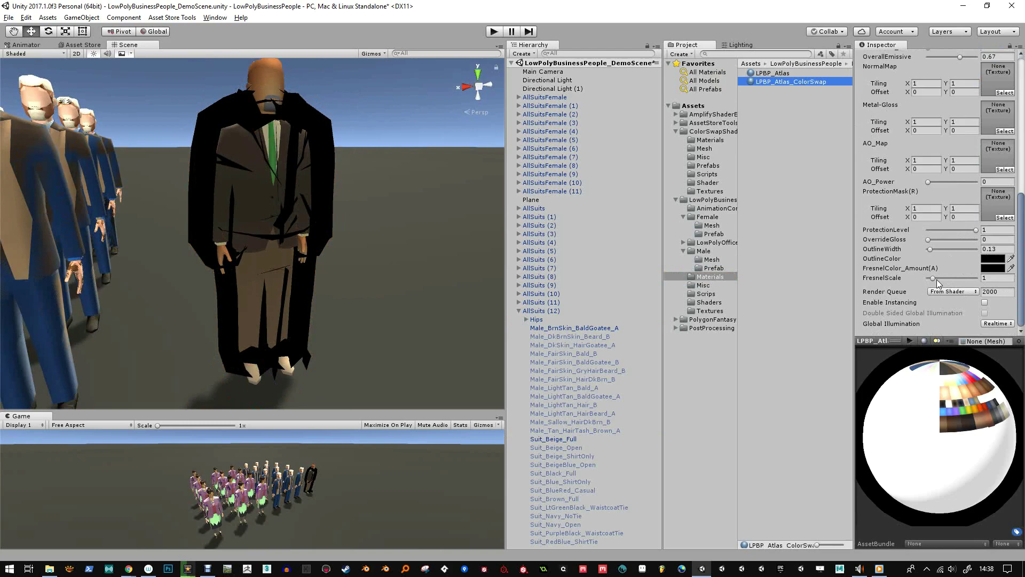
drag(853, 267, 801, 267)
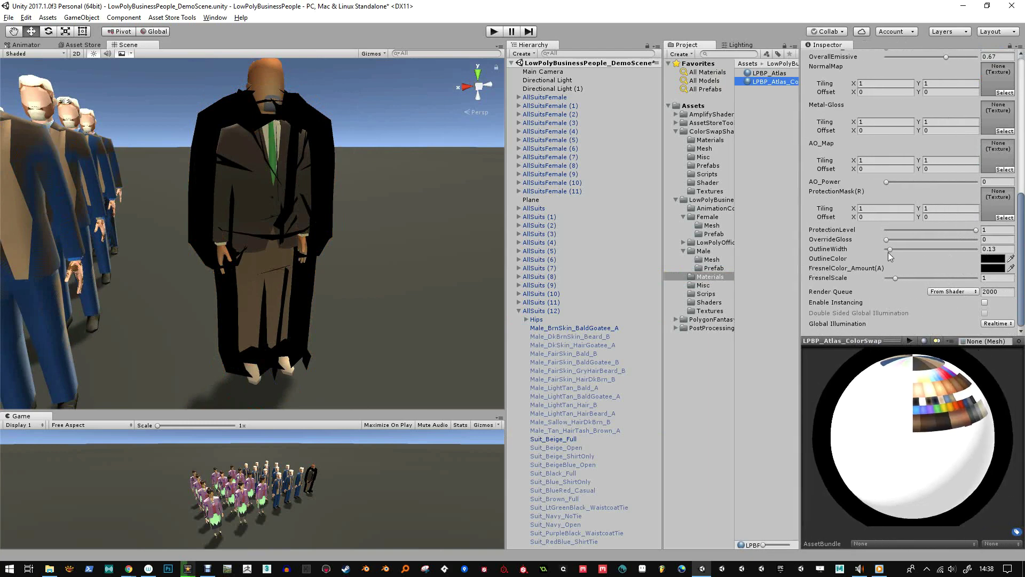
drag(890, 249, 886, 249)
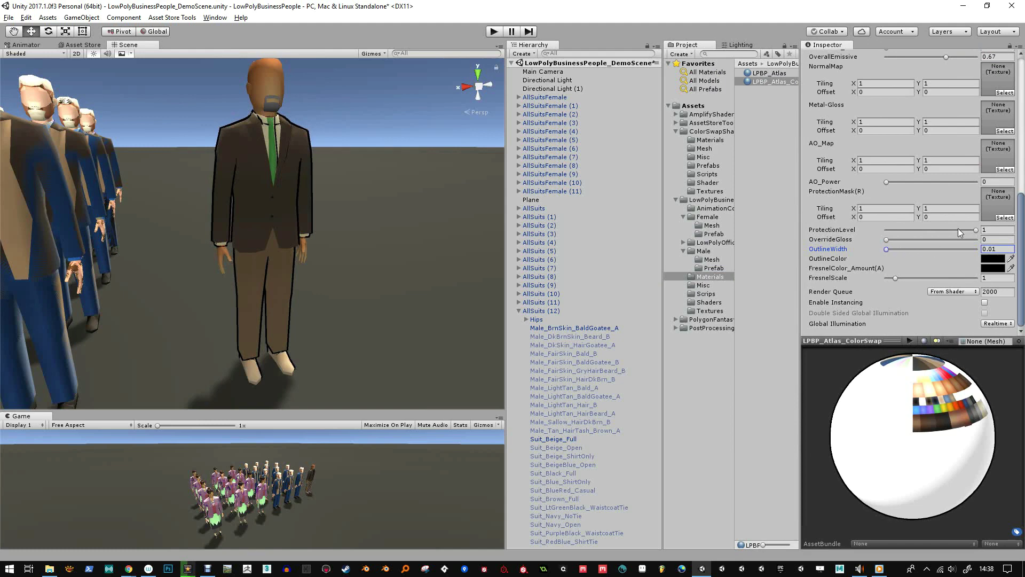
Set FresnelScale to about 5.63 and give FresnelColor_Amount(A) a light grey color with a partial alpha.
drag(897, 278, 940, 278)
click(987, 269)
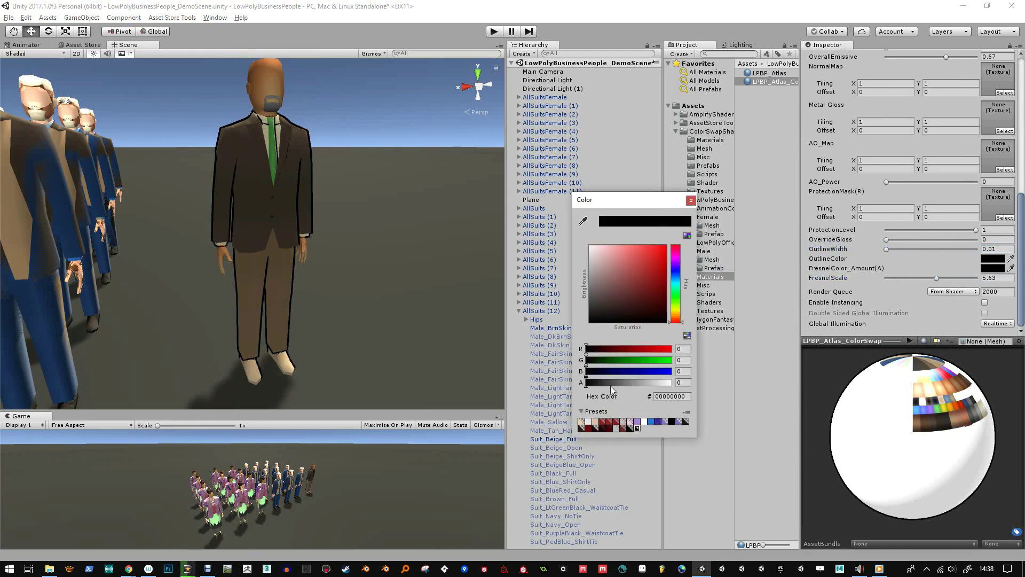
drag(611, 384, 598, 381)
click(689, 201)
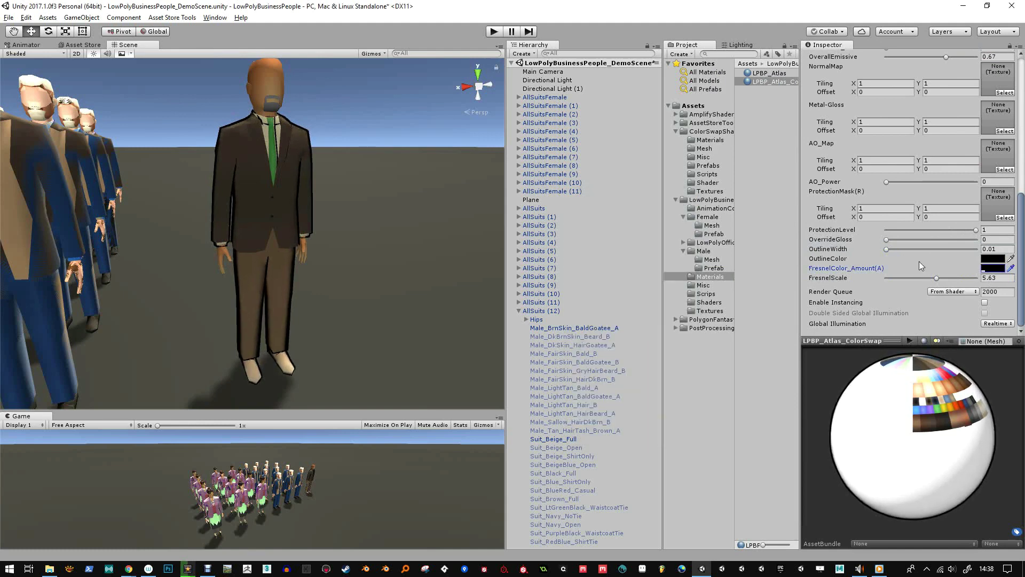
click(993, 268)
drag(614, 266, 594, 269)
click(691, 201)
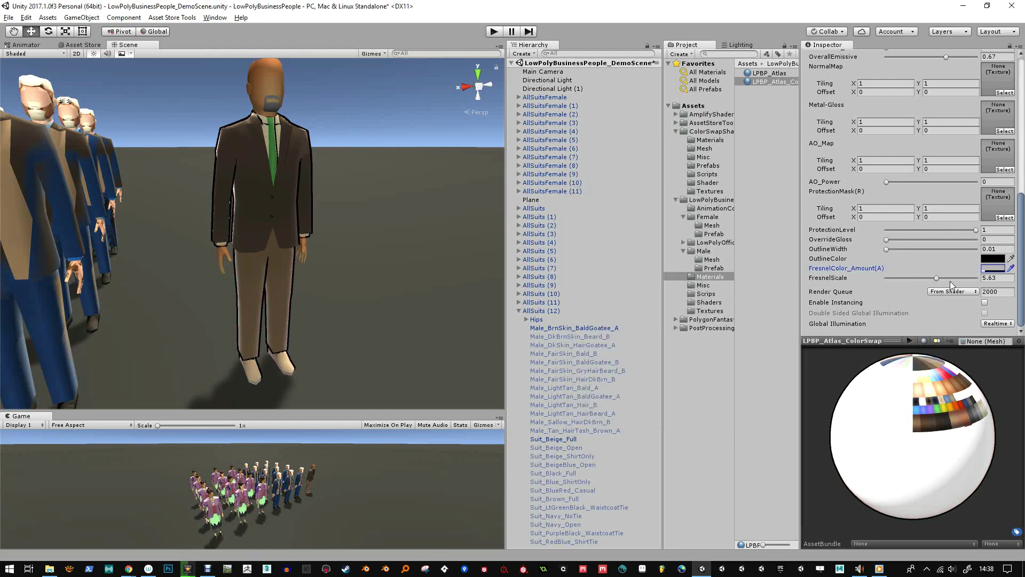
Increase FresnelScale to about 6.58 and inspect the rim effect on the suit from several angles.
drag(939, 280, 946, 278)
scroll(393, 259, up, 3)
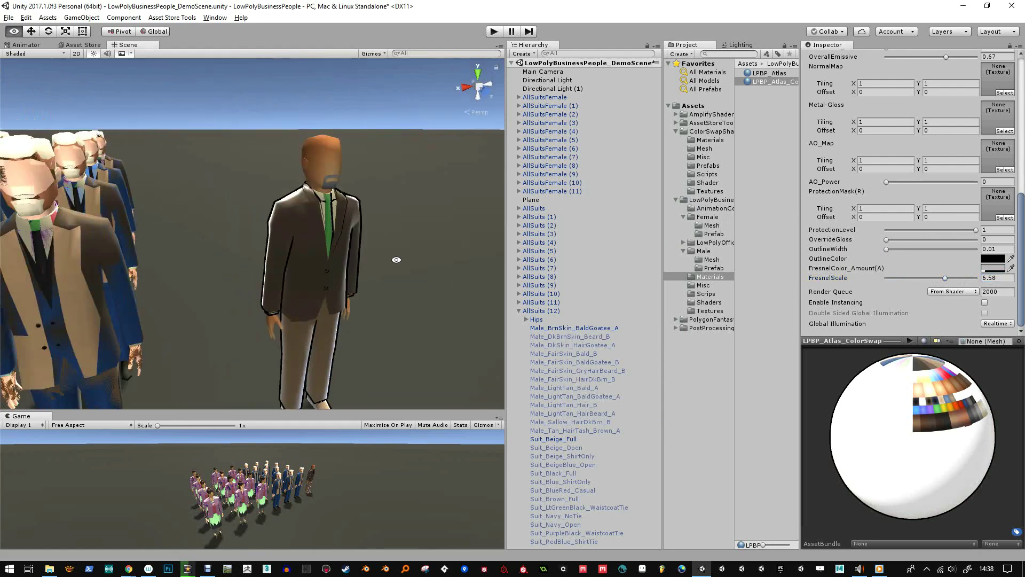
scroll(390, 262, up, 2)
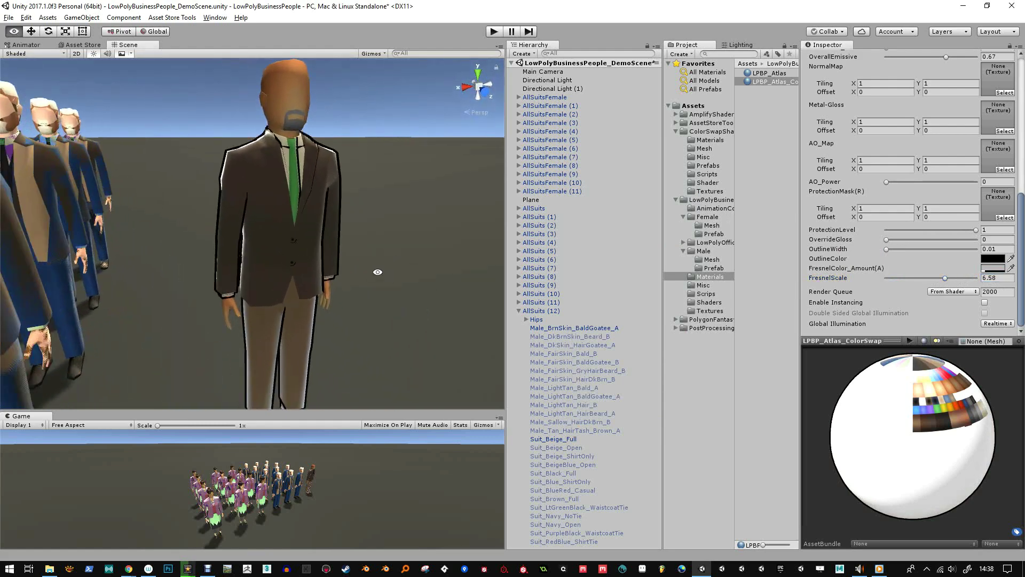
scroll(394, 272, up, 2)
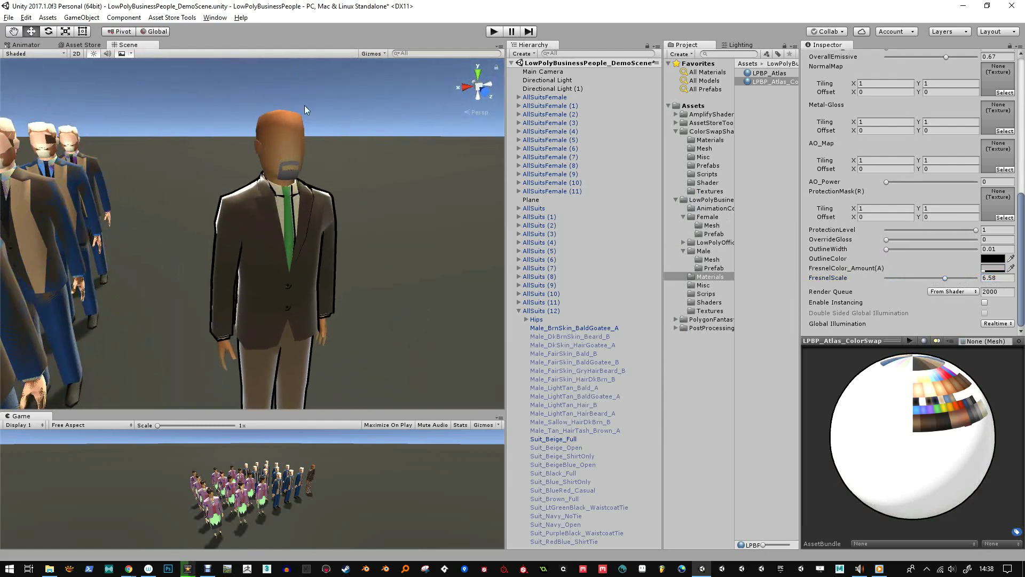
alt+drag(304, 193, 381, 210)
scroll(902, 143, up, 15)
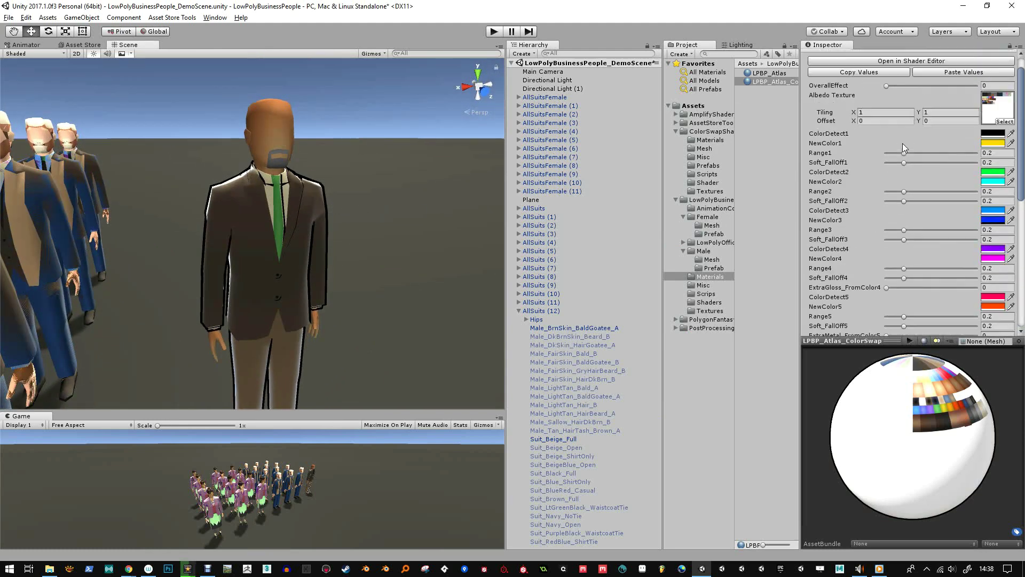
Sample the jacket's color from the character into ColorDetect1 with OverallEffect at 0, and raise OverallEffect to 1.
drag(887, 105, 846, 93)
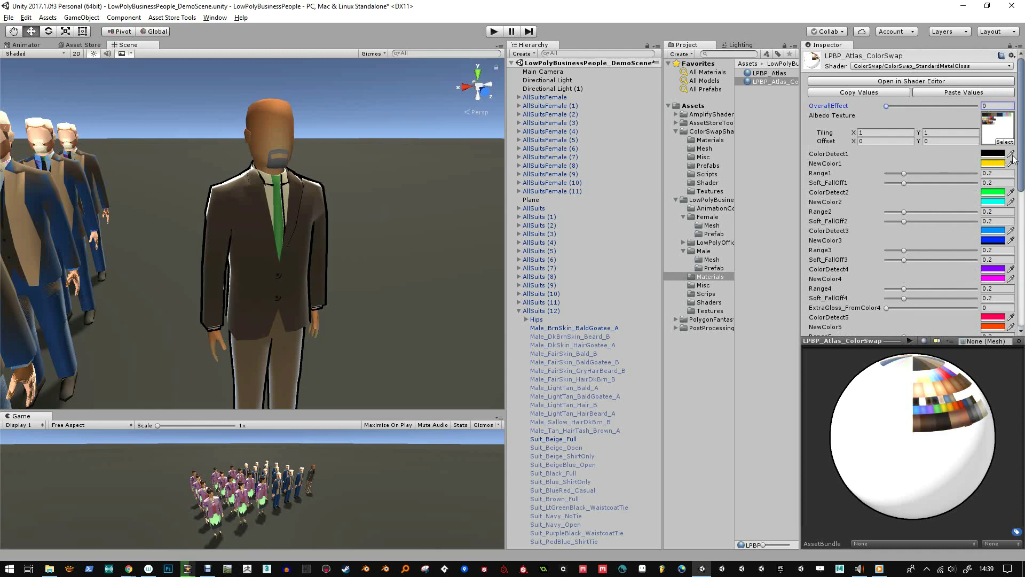
click(1011, 154)
click(298, 260)
drag(887, 106, 989, 111)
Set NewColor1 to a dark green (11670E) to recolor the jacket.
click(993, 164)
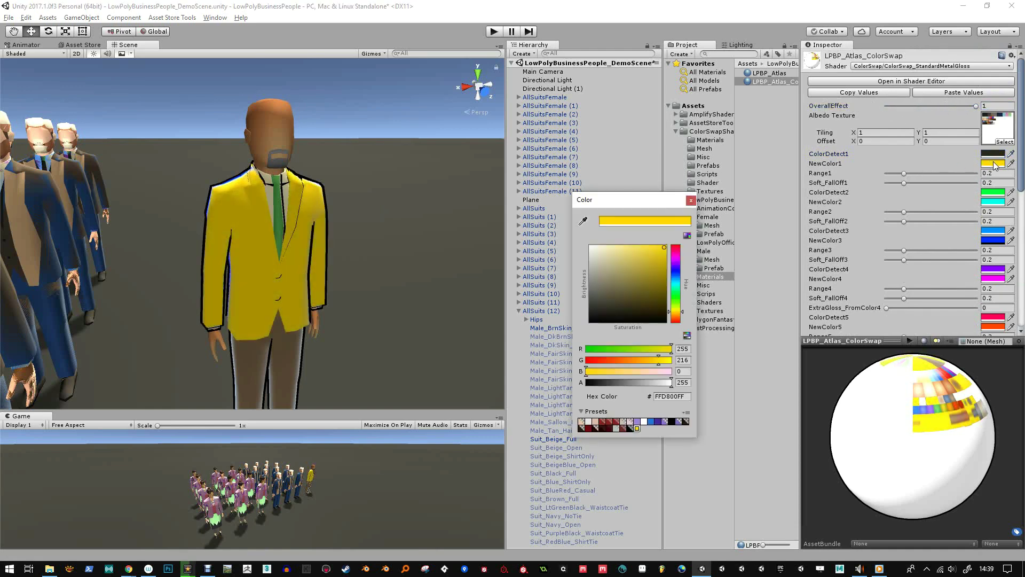
drag(660, 278, 613, 315)
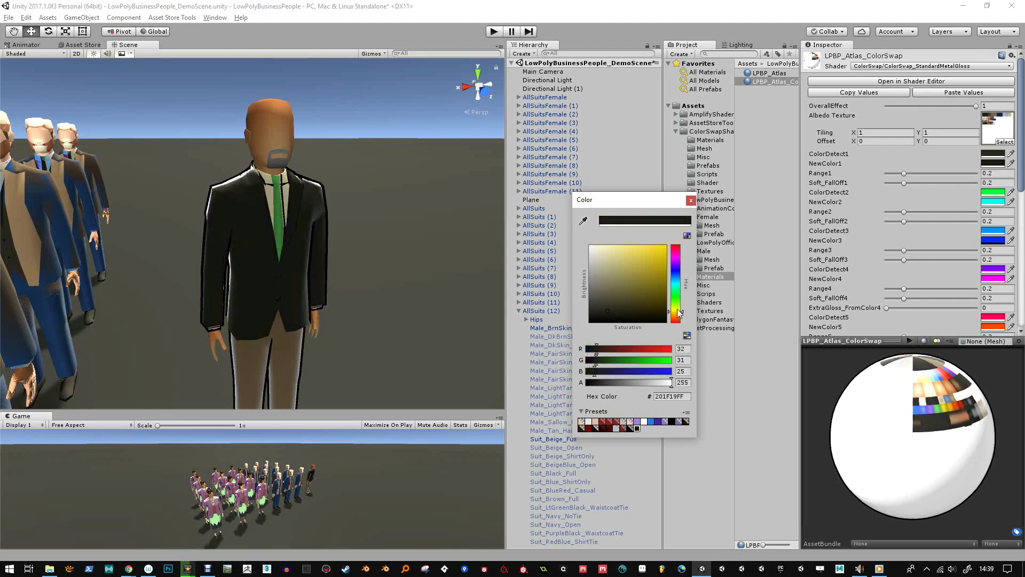
mouse_move(680, 314)
mouse_down()
mouse_move(677, 263)
mouse_move(678, 298)
mouse_move(655, 279)
mouse_move(655, 290)
mouse_up()
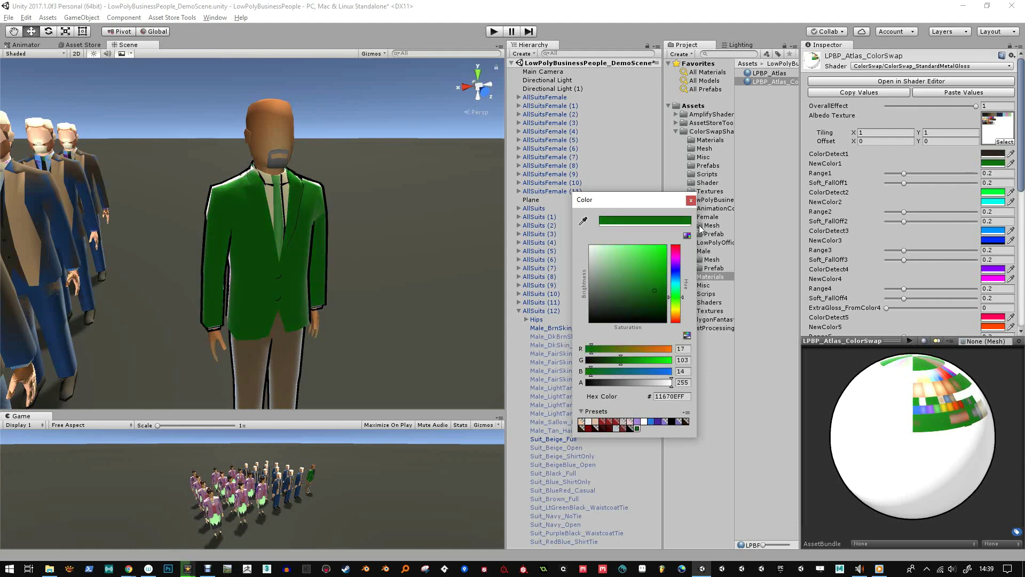
click(691, 200)
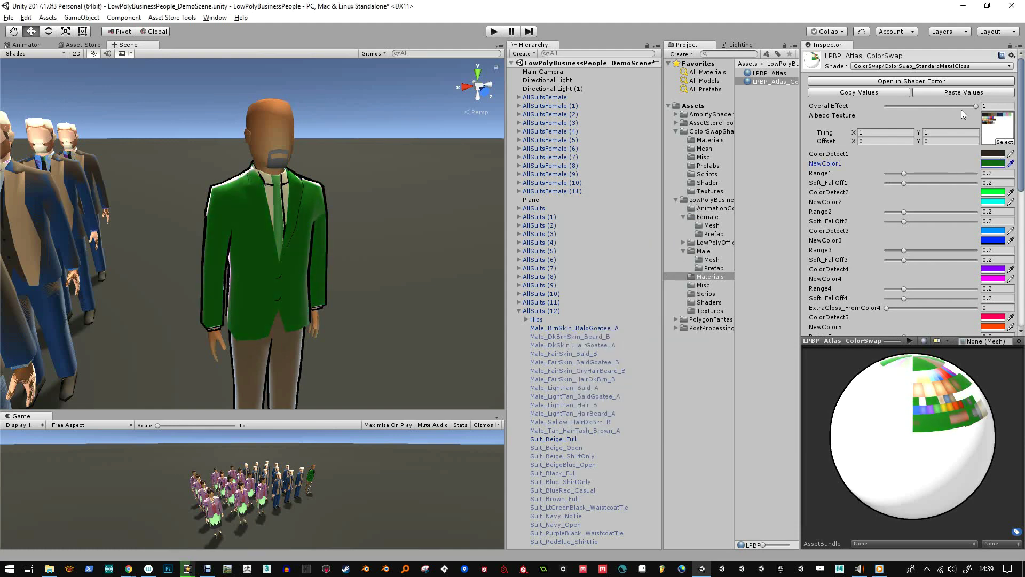
Return OverallEffect to 0 and turn off scene lighting in the Scene view.
drag(976, 105, 882, 107)
alt+drag(284, 139, 284, 134)
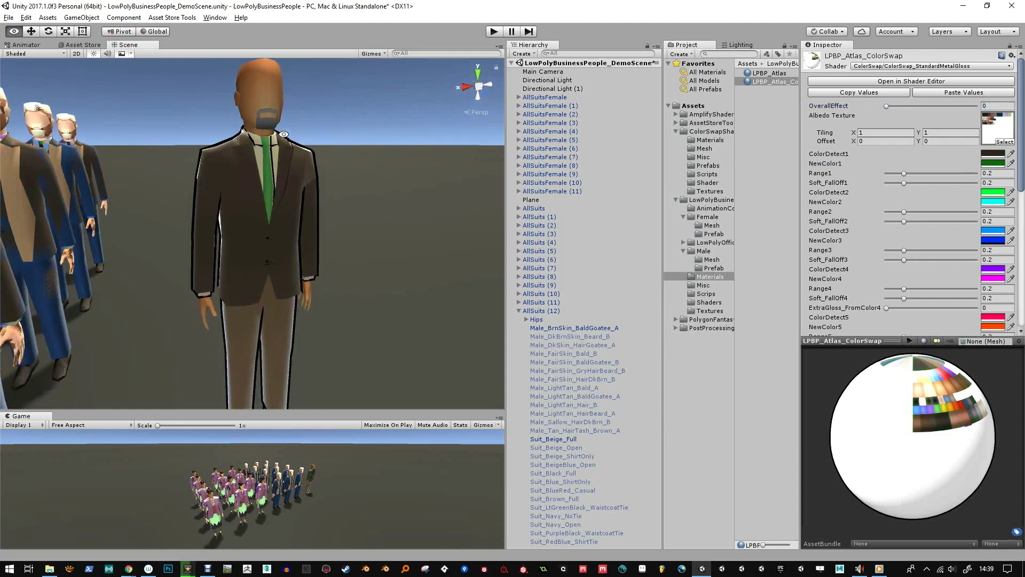
click(94, 54)
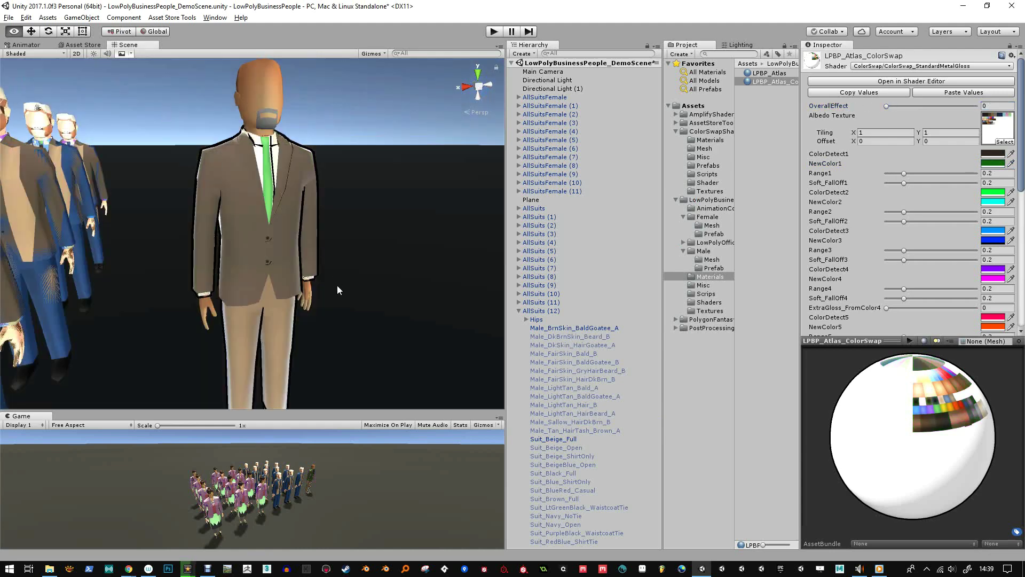
alt+right_drag(339, 285, 327, 319)
alt+middle_drag(327, 319, 332, 313)
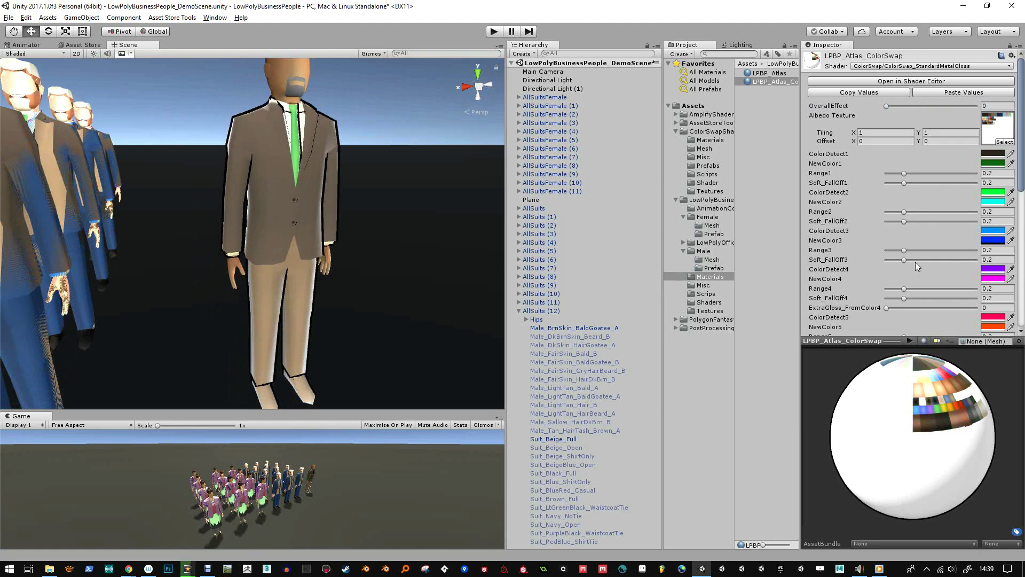
Reduce the material's FresnelScale to 0.
scroll(919, 261, down, 9)
drag(948, 277, 868, 278)
alt+right_drag(378, 229, 374, 236)
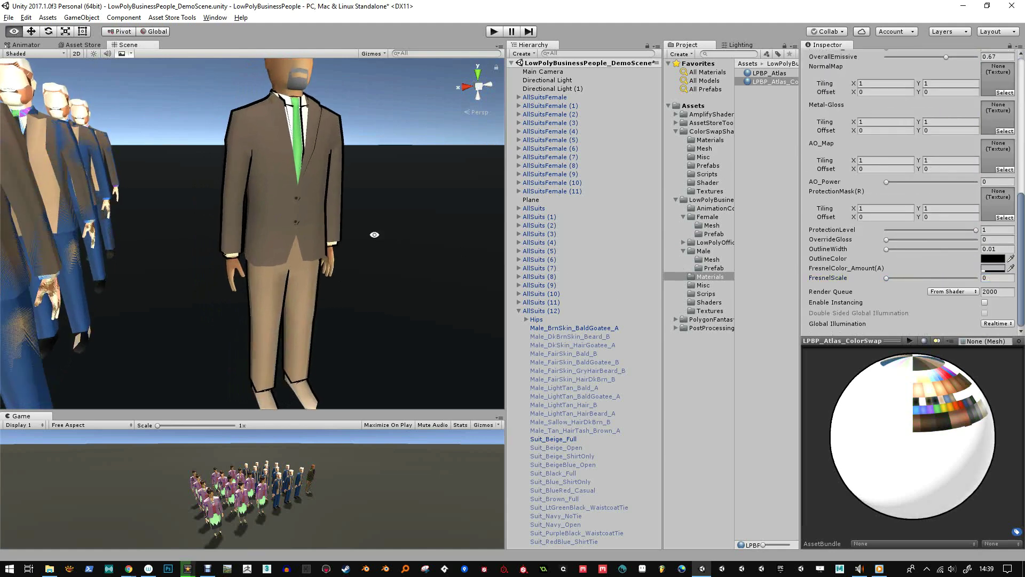
alt+middle_drag(374, 235, 371, 239)
scroll(872, 182, up, 10)
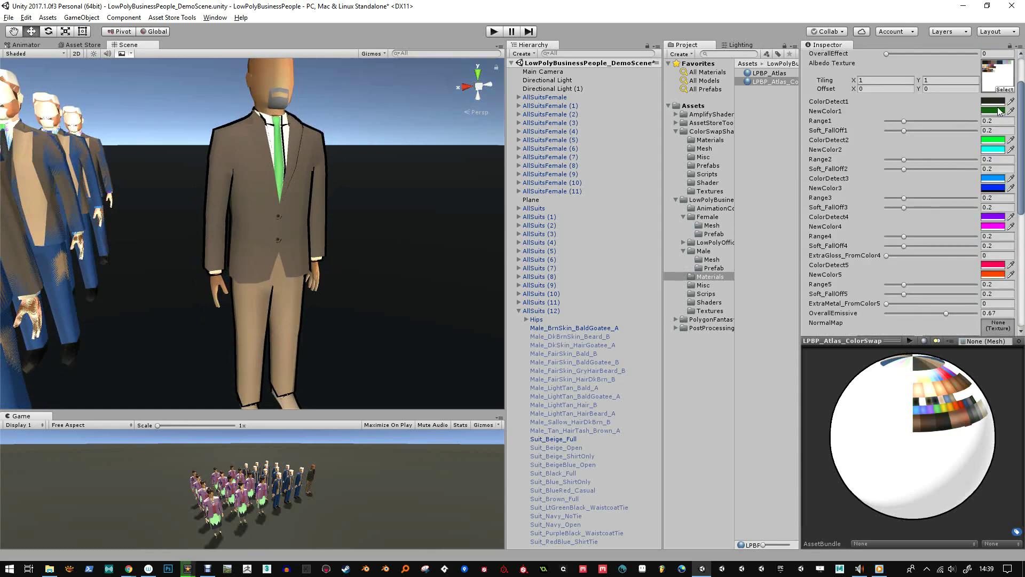
Sample the trousers' color into ColorDetect2 and the tie's green into ColorDetect3 from the character.
click(1010, 140)
click(286, 327)
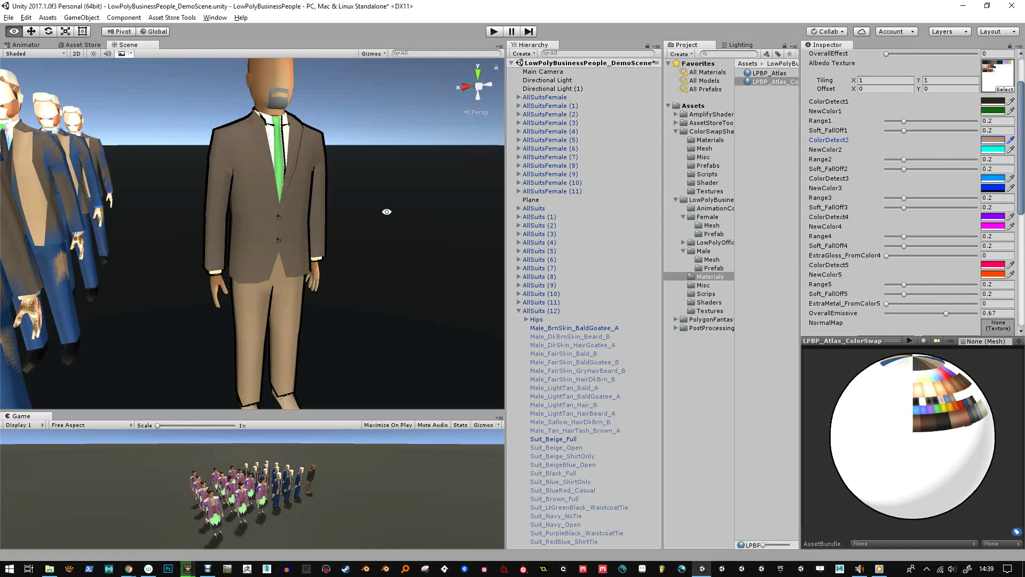
click(1011, 178)
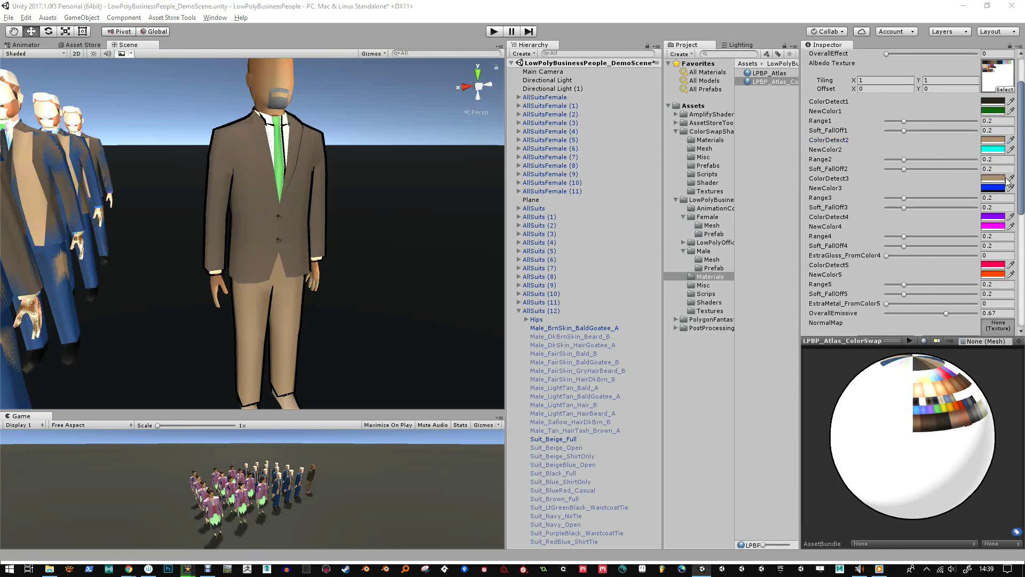
click(282, 163)
alt+scroll(331, 277, down, 3)
alt+middle_drag(331, 273, 333, 271)
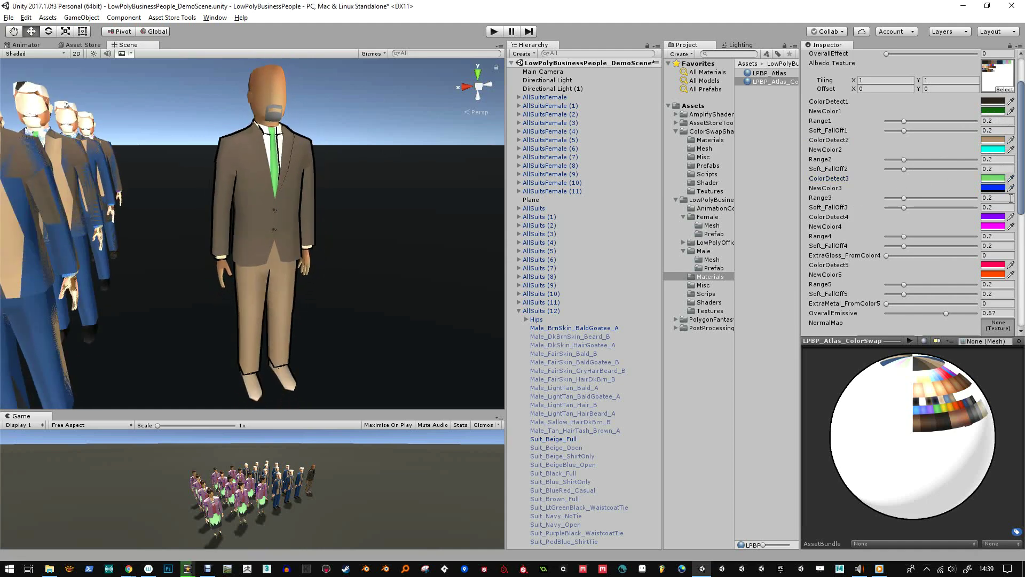
Sample the shoes' color into ColorDetect4 and raise OverallEffect to 1.
click(1010, 218)
scroll(946, 271, up, 3)
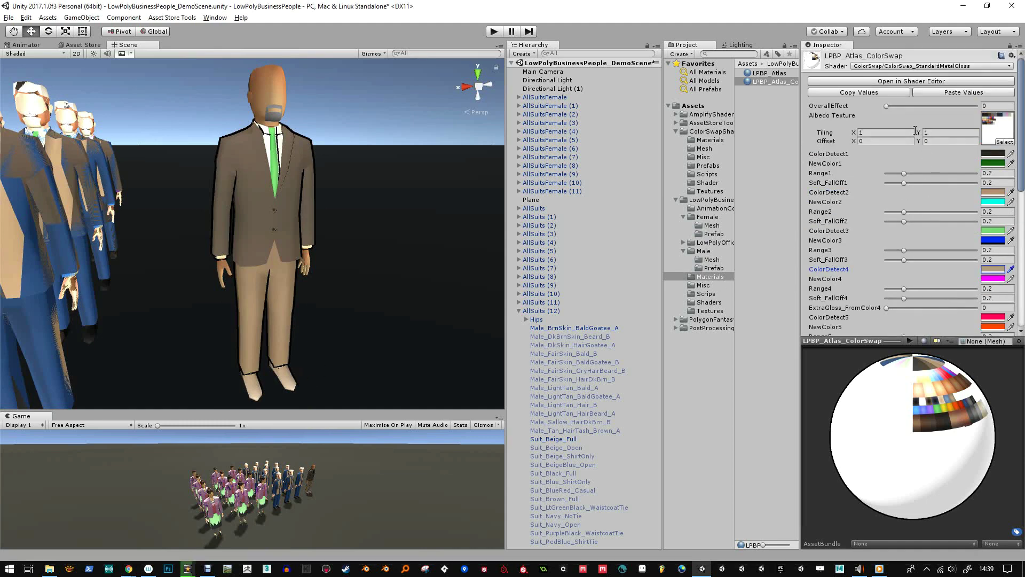
drag(888, 106, 980, 105)
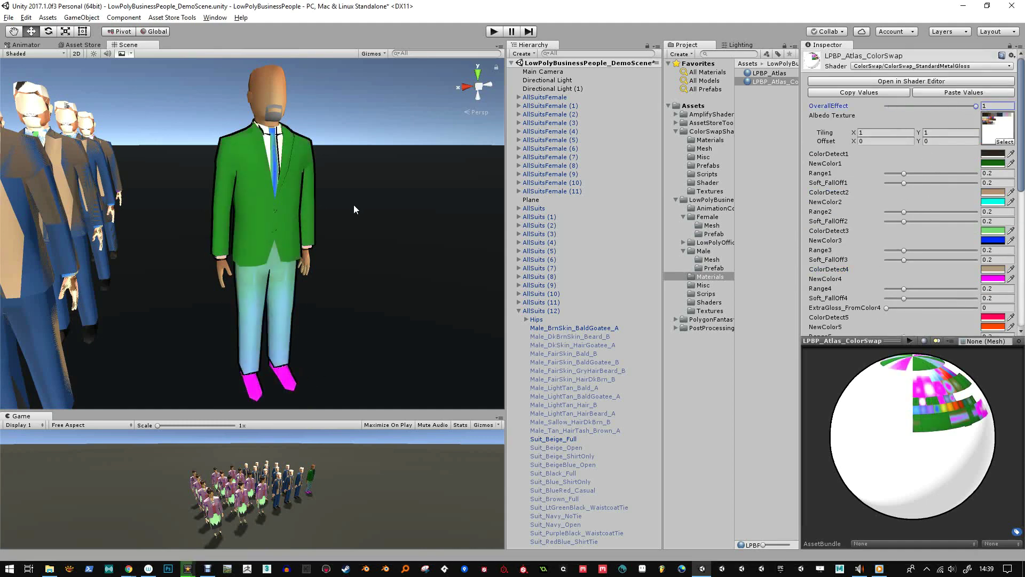
Set NewColor2 for the trousers to near-black and NewColor4 for the shoes to black (000000).
click(992, 202)
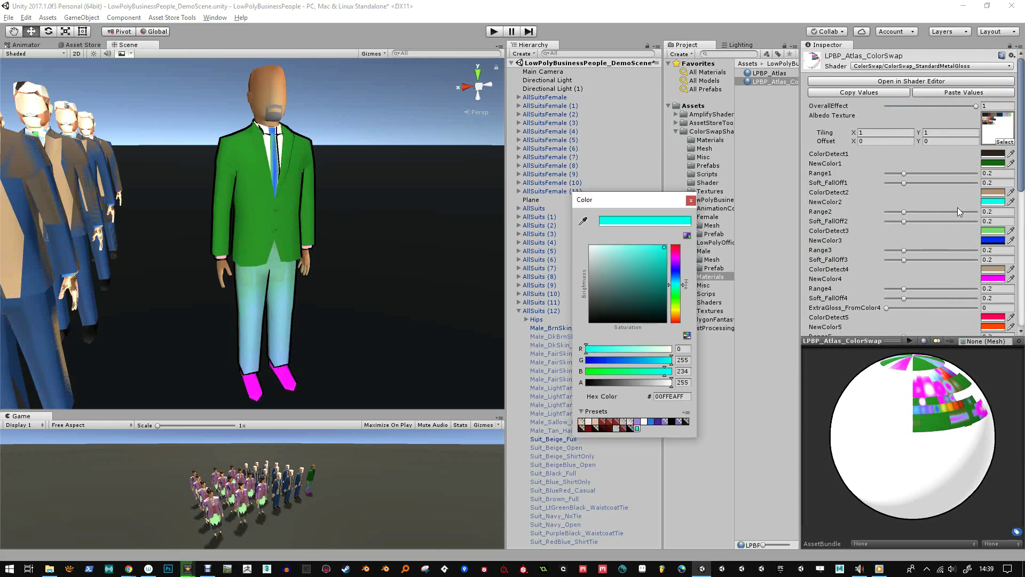
drag(650, 274, 597, 322)
click(691, 199)
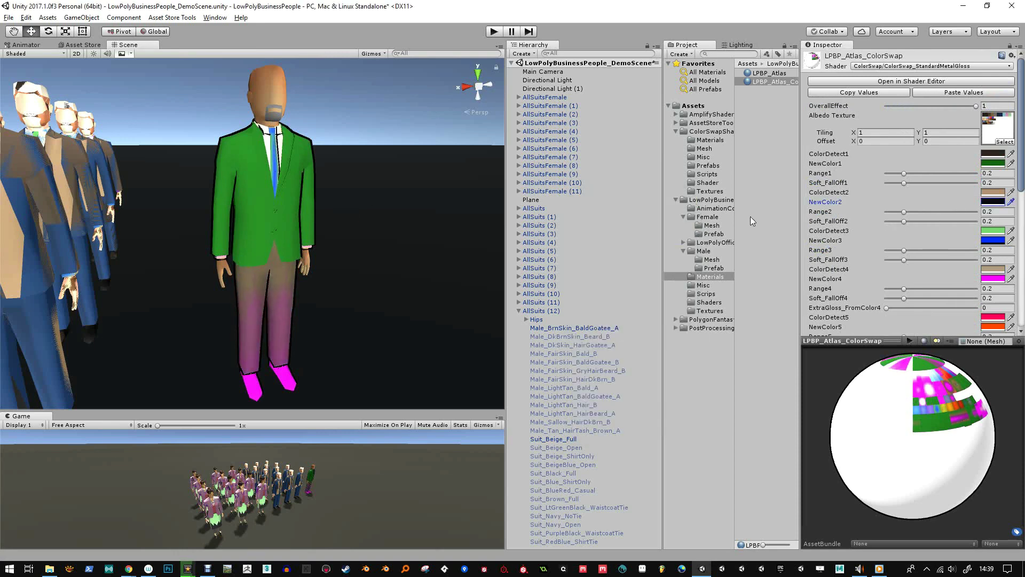
click(985, 278)
drag(647, 280, 611, 329)
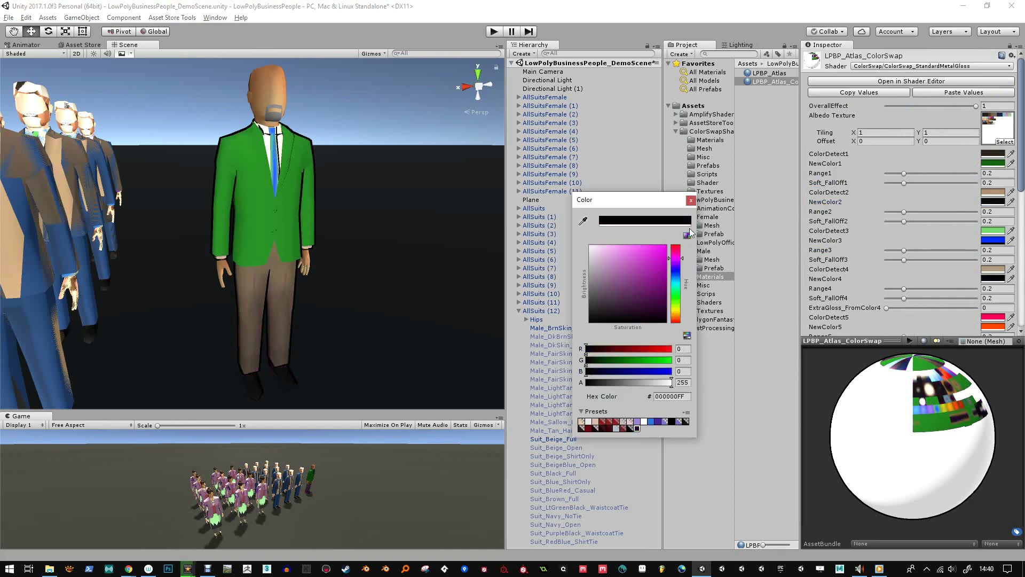
click(691, 199)
Set Range3 to 0.182, Range2 to 0.26 and Soft_FallOff2 to 0.366, and darken ColorDetect2 to A57D51.
drag(906, 251, 904, 256)
mouse_move(904, 212)
mouse_down()
mouse_move(905, 223)
mouse_move(928, 221)
mouse_move(918, 212)
mouse_up()
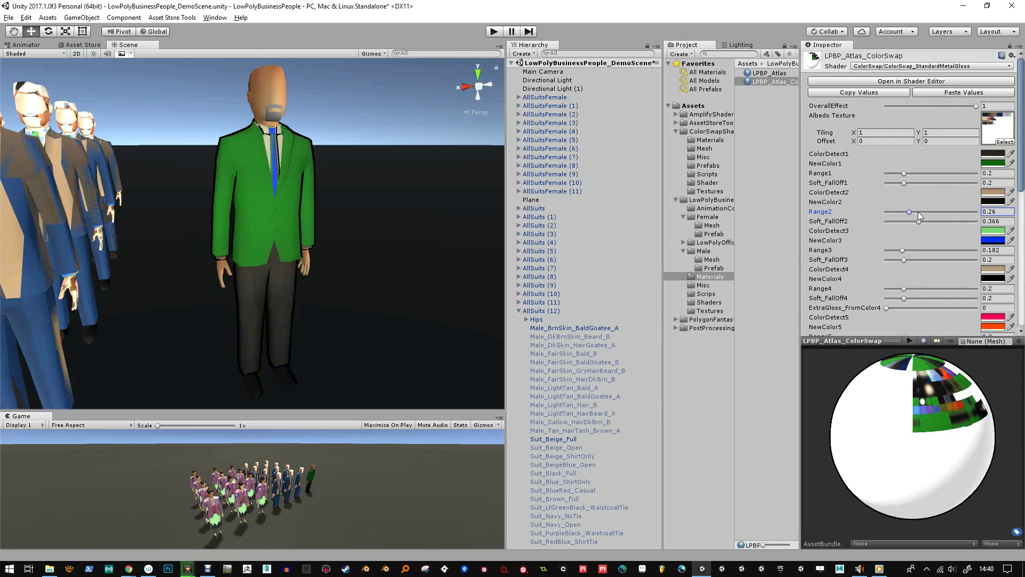
click(996, 195)
drag(639, 261, 628, 274)
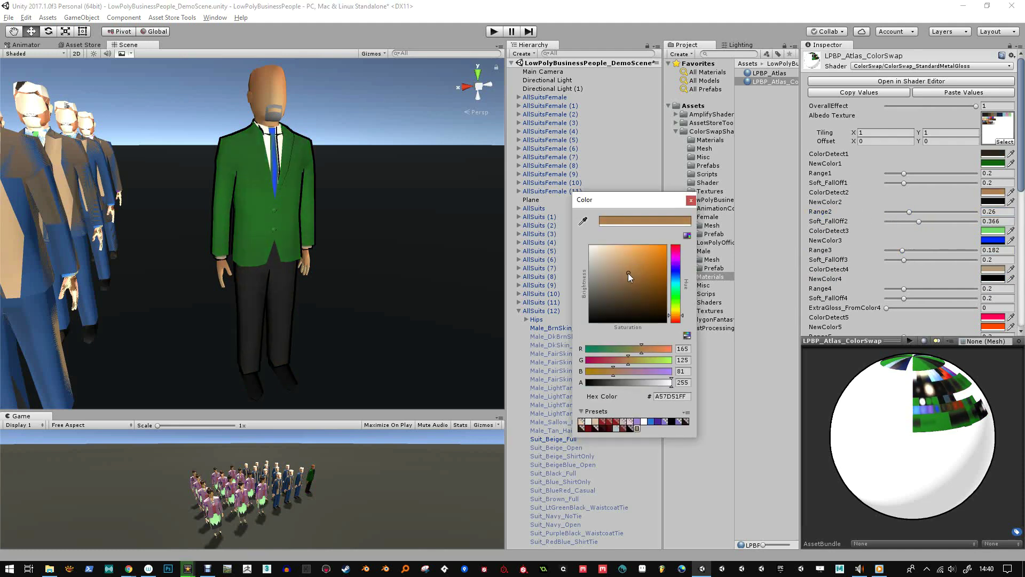
click(691, 202)
Change NewColor2 to a bright pink to reveal which areas the trouser color affects.
click(992, 202)
drag(676, 269, 676, 250)
drag(661, 254, 667, 246)
click(692, 202)
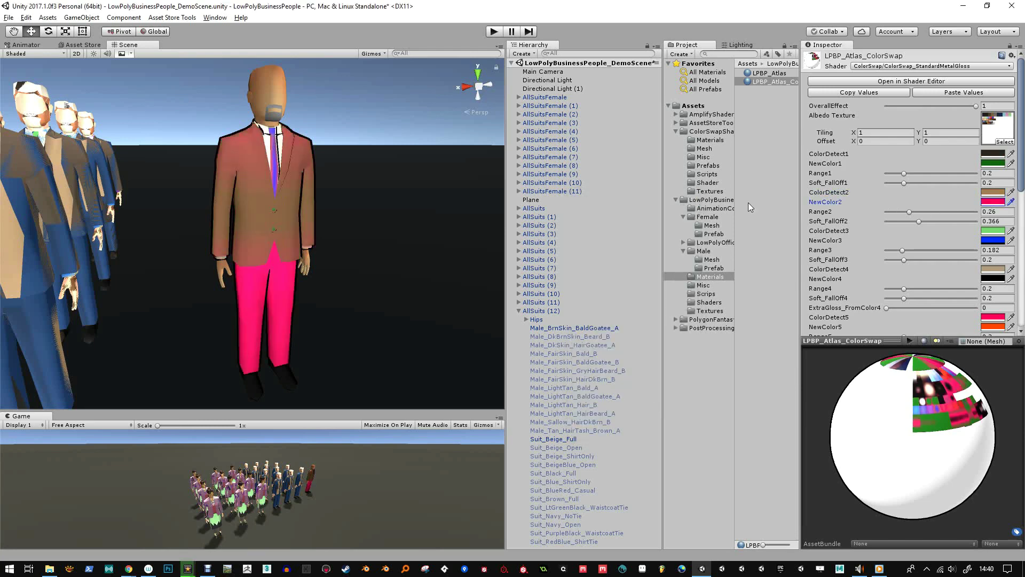
Adjust ColorDetect2 to orange-brown D29149 and lower Soft_FallOff2 to about 0.318.
click(997, 193)
click(630, 278)
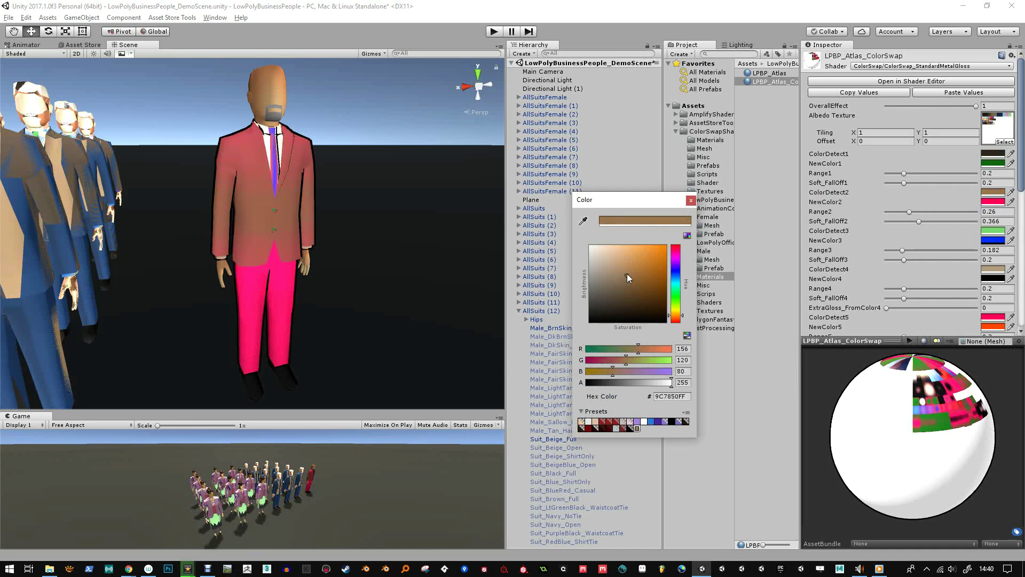
mouse_move(627, 275)
mouse_down()
mouse_move(626, 262)
mouse_move(639, 261)
mouse_up()
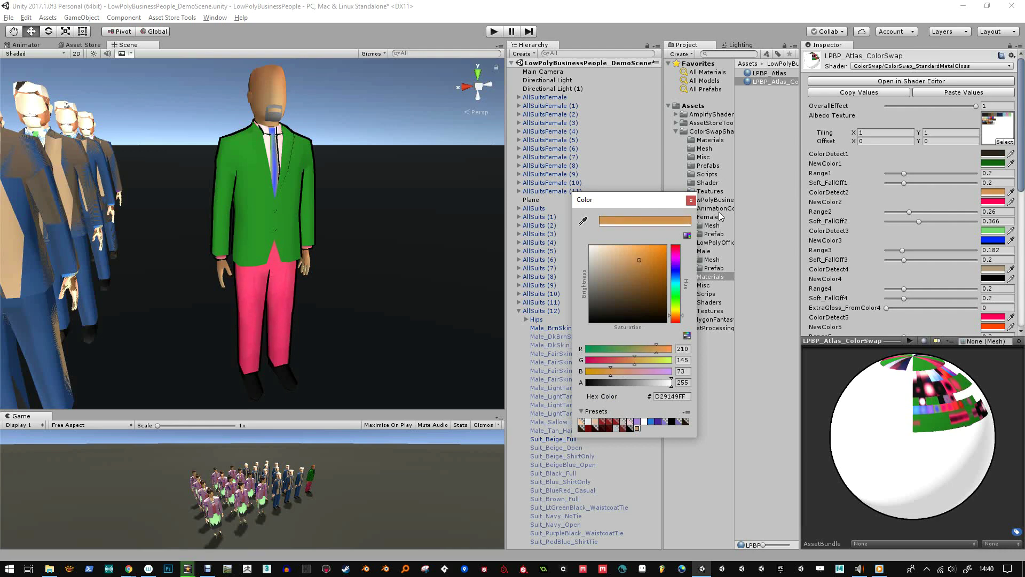
click(692, 200)
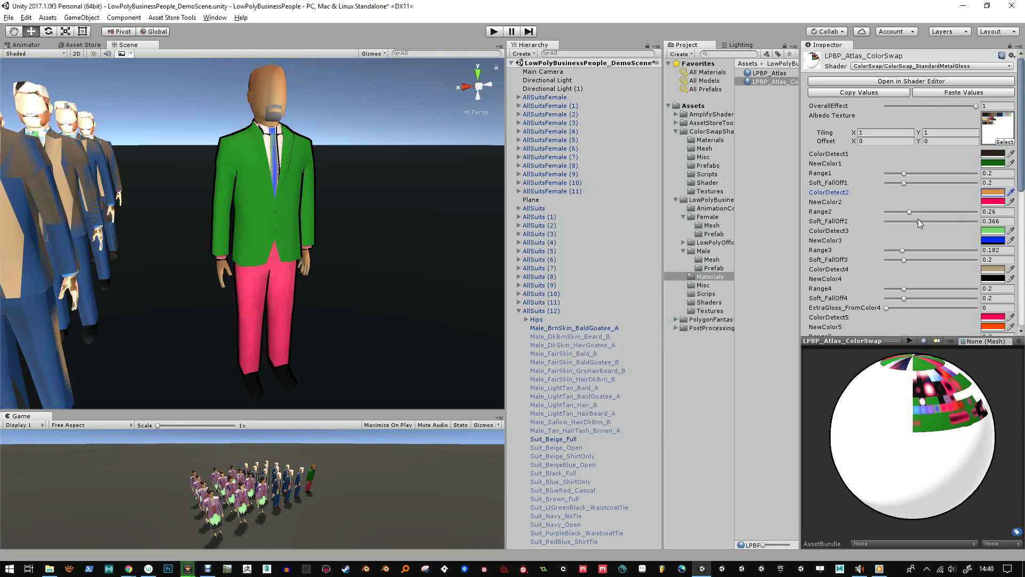
mouse_move(918, 221)
mouse_down()
mouse_move(906, 220)
mouse_move(914, 220)
mouse_up()
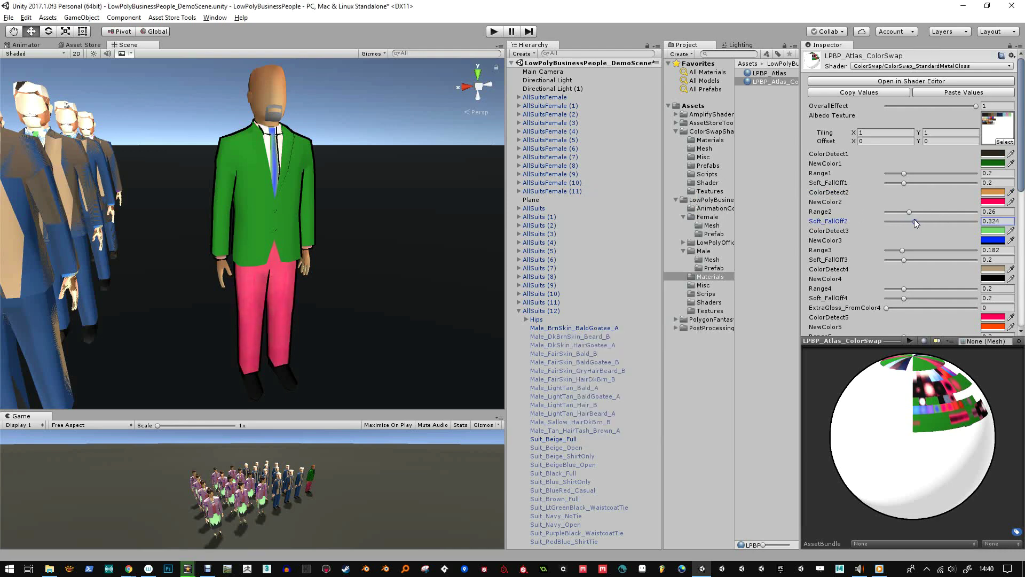
Set NewColor2 to a dark blue (00307E) for the trousers.
click(999, 203)
mouse_move(660, 251)
mouse_down()
mouse_move(624, 267)
mouse_move(585, 306)
mouse_move(662, 254)
mouse_move(570, 323)
mouse_up()
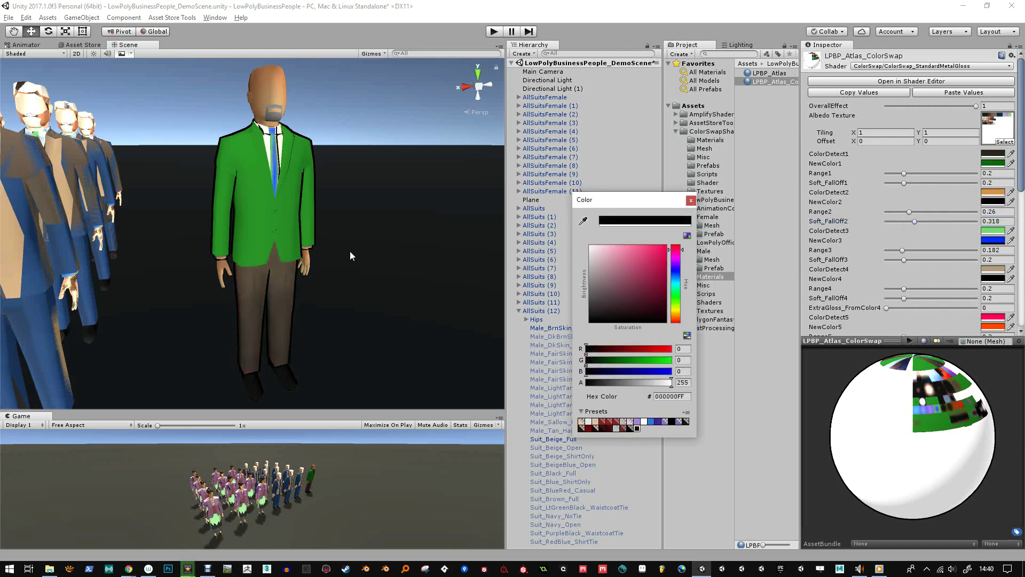
drag(679, 266, 679, 277)
mouse_move(645, 297)
mouse_down()
mouse_move(646, 328)
mouse_move(585, 331)
mouse_up()
mouse_move(667, 295)
mouse_down()
mouse_move(656, 293)
mouse_move(678, 268)
mouse_move(667, 286)
mouse_up()
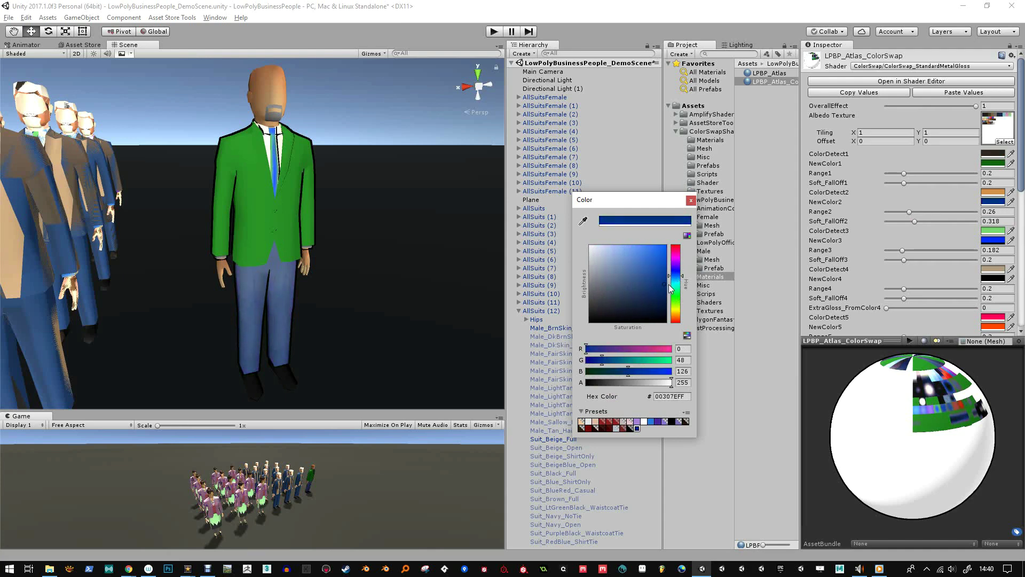
click(691, 201)
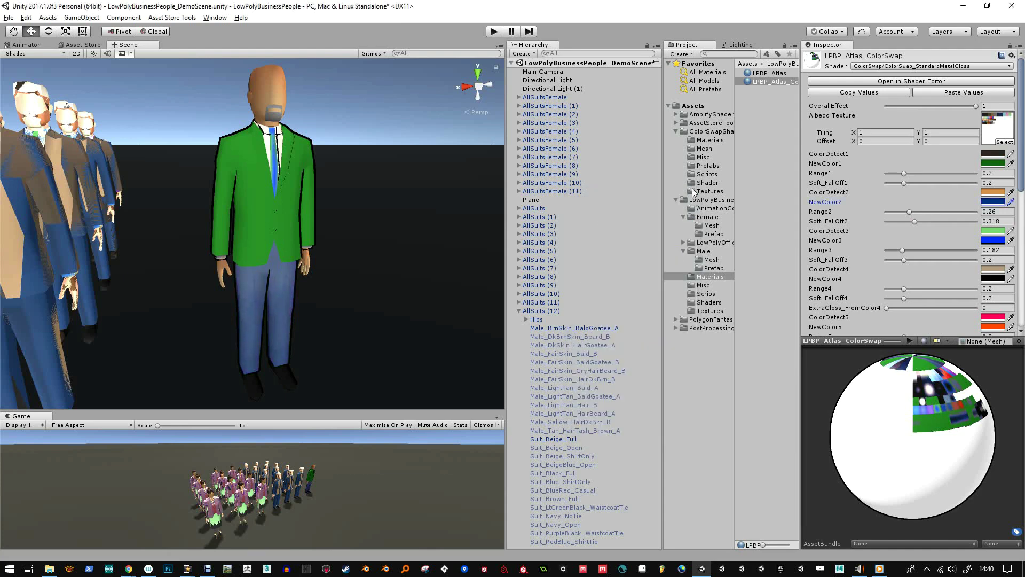
Set NewColor3 to a near-black (131317) for the tie.
click(996, 245)
drag(629, 270, 607, 318)
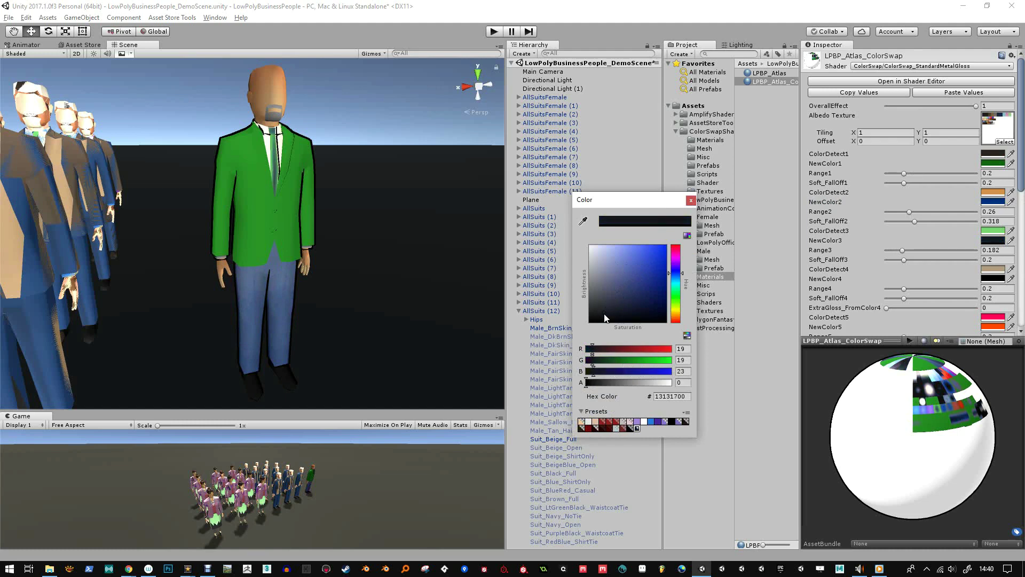
click(691, 200)
Refine ColorDetect3 to a more saturated green (38C750) so the tie is matched more closely.
click(995, 235)
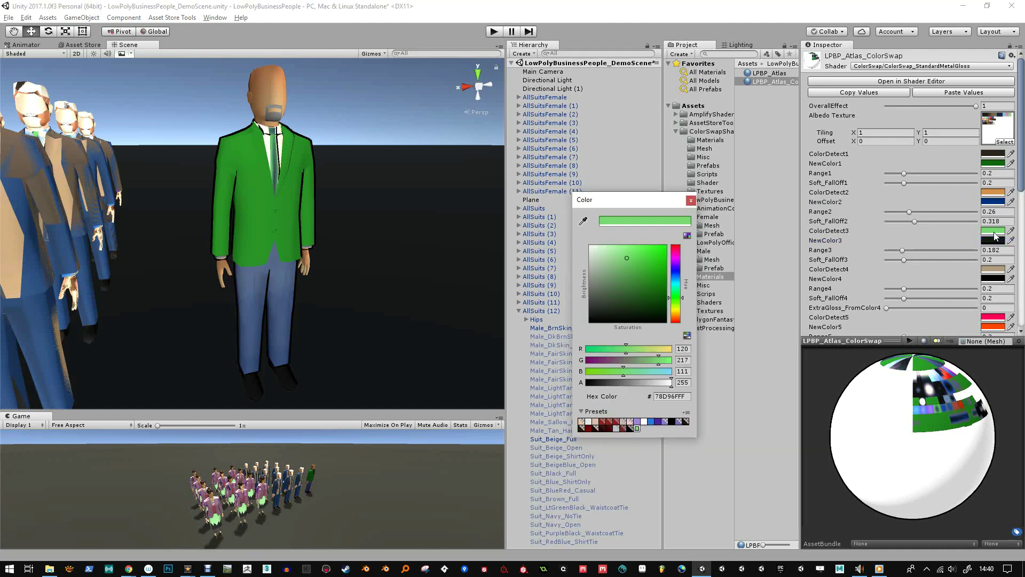
drag(627, 257, 644, 264)
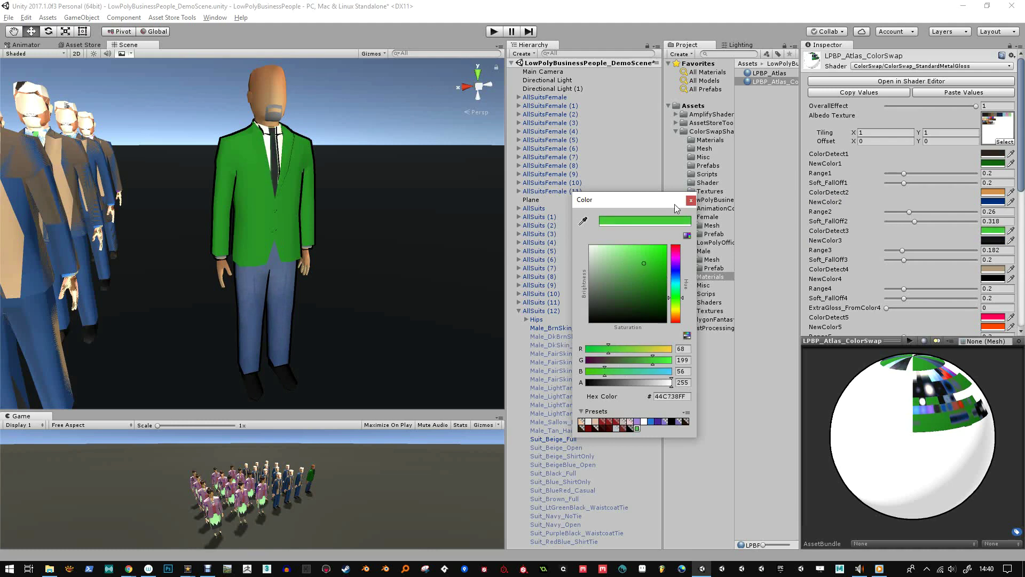
drag(677, 297, 679, 297)
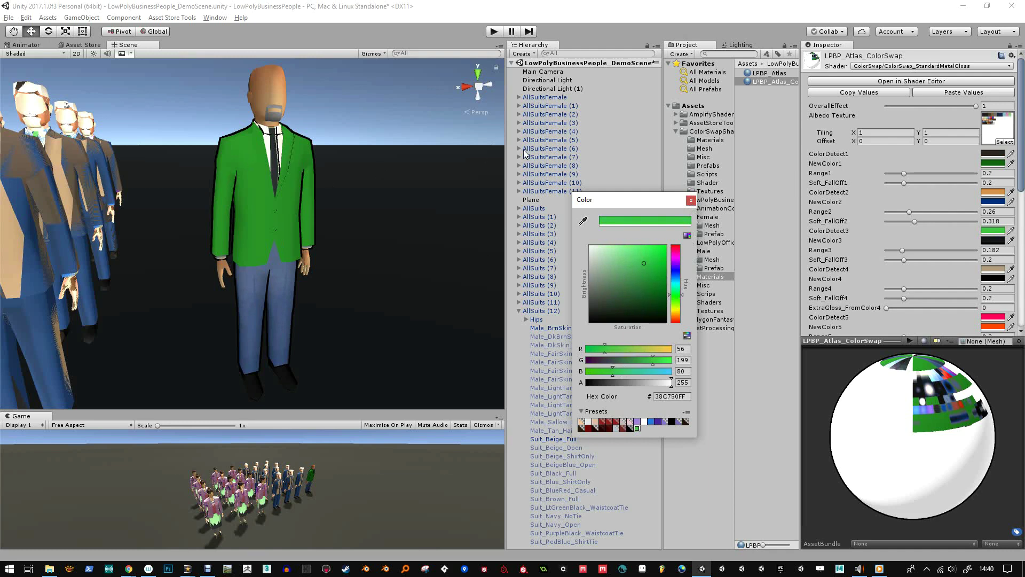
click(690, 201)
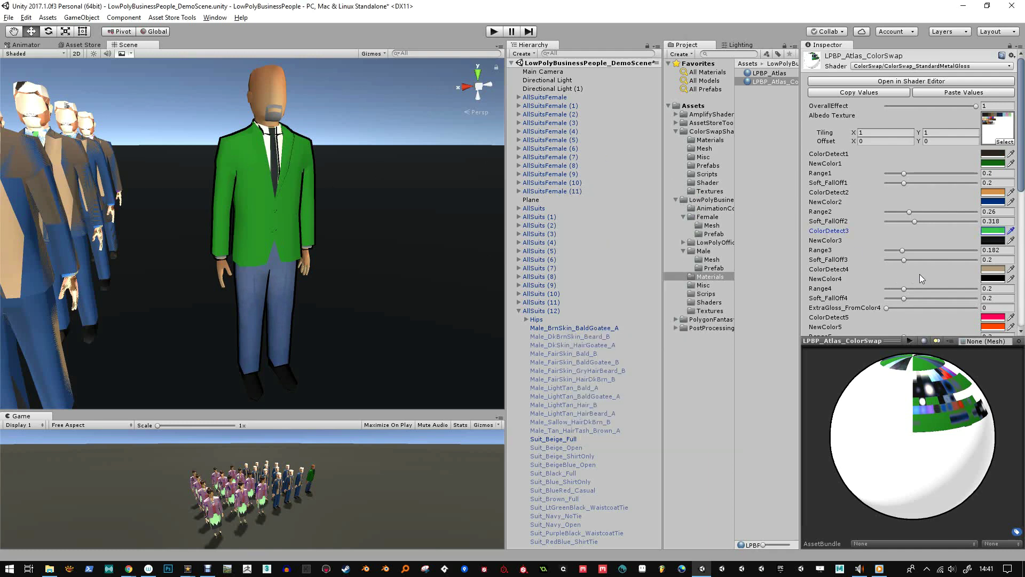
Set NewColor4 to a dark brown (5E1E01) for the shoes.
scroll(920, 274, down, 2)
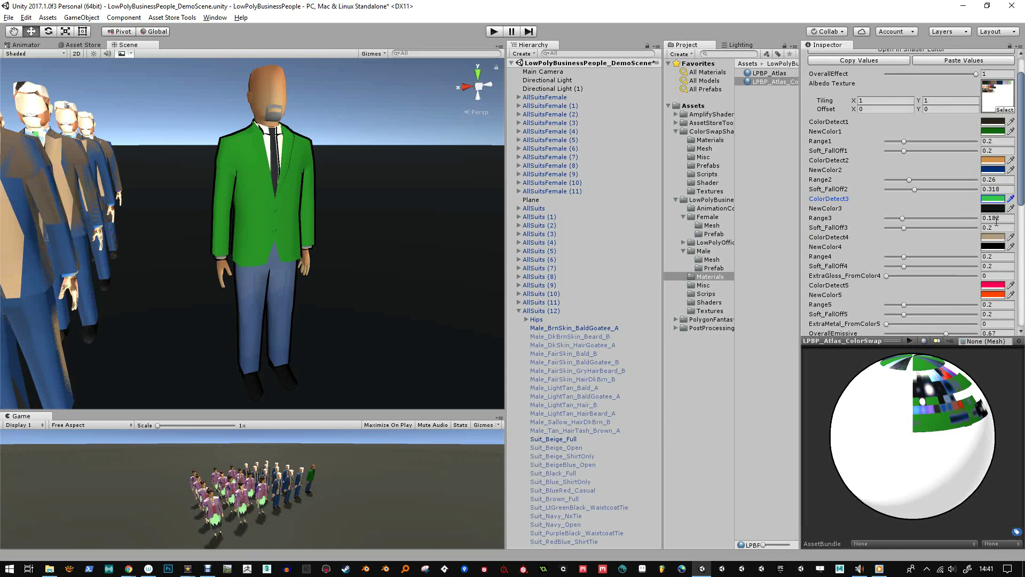
click(993, 246)
mouse_move(636, 322)
mouse_down()
mouse_move(633, 301)
mouse_move(680, 242)
mouse_move(613, 230)
mouse_move(610, 271)
mouse_move(623, 267)
mouse_move(614, 258)
mouse_move(642, 264)
mouse_move(663, 293)
mouse_up()
click(677, 320)
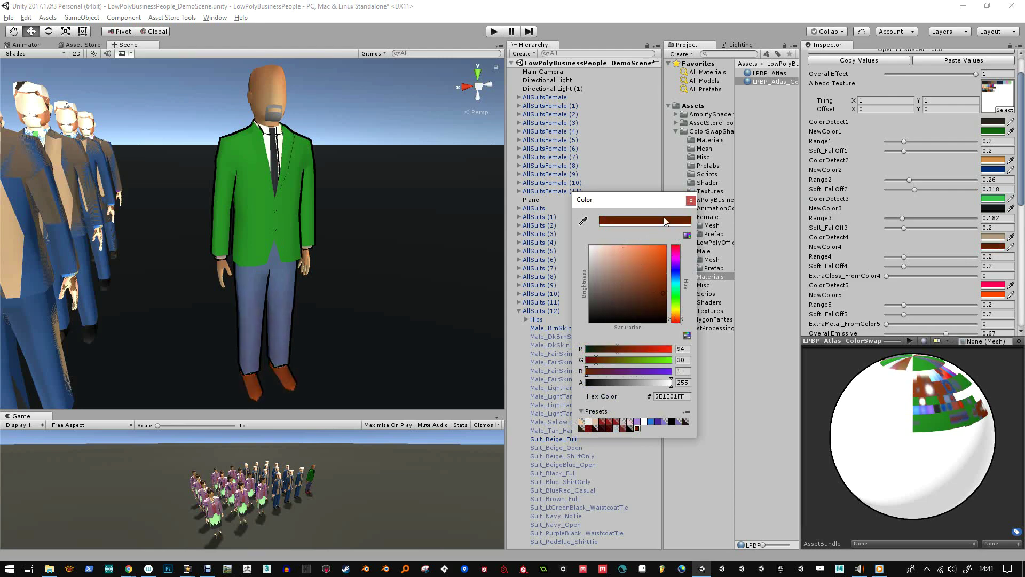
Set NewColor1 to a near-black (151515) so the jacket changes from green to black.
click(691, 200)
alt+right_drag(420, 240, 375, 217)
alt+drag(376, 235, 355, 246)
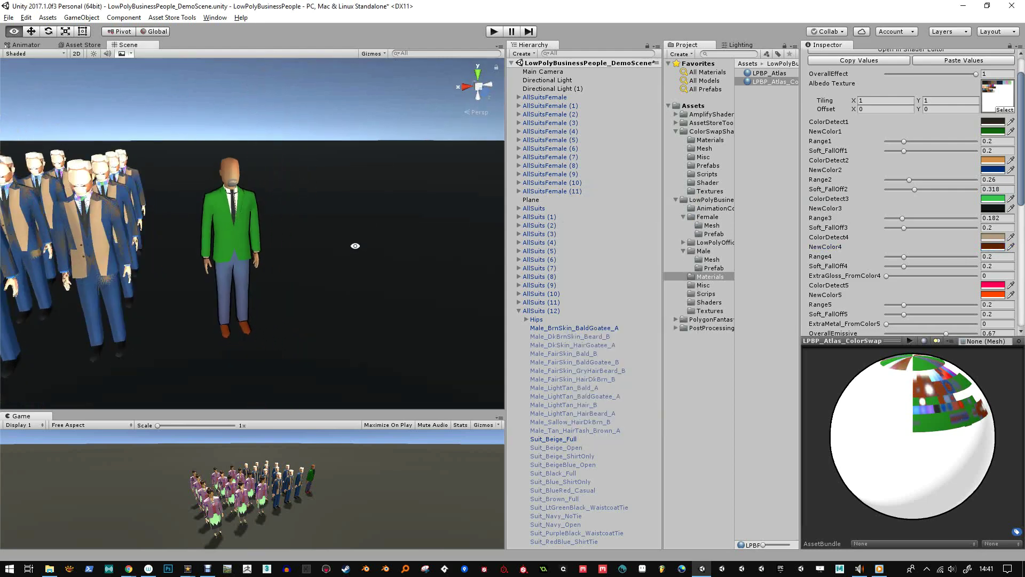
alt+right_drag(355, 246, 363, 309)
alt+drag(361, 308, 365, 306)
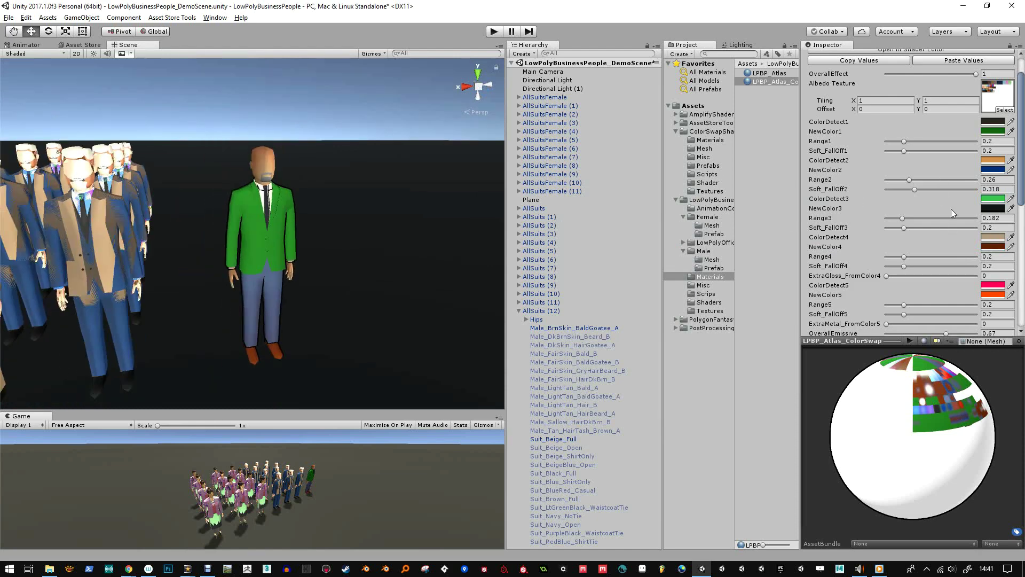
scroll(313, 240, up, 3)
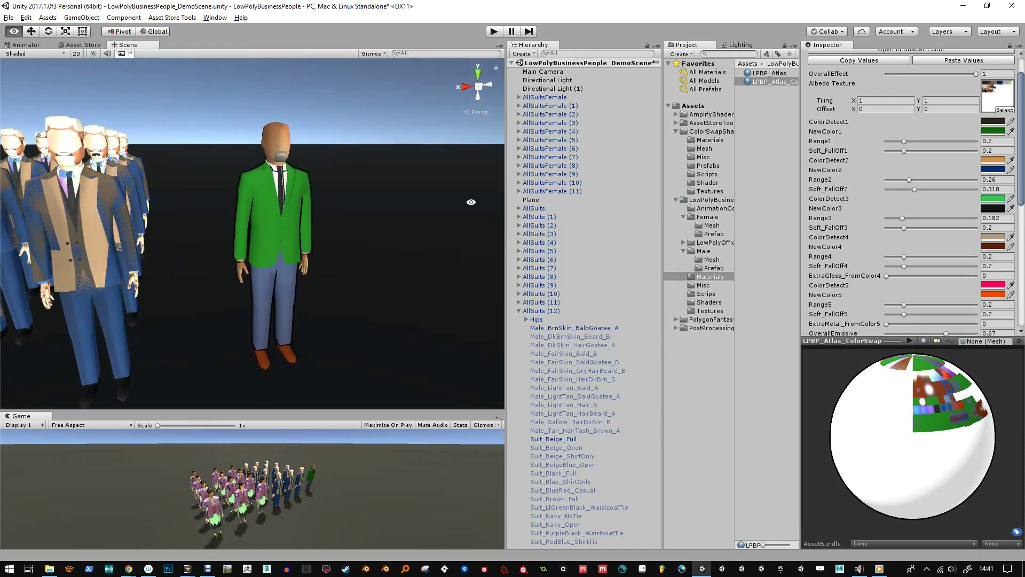
click(991, 132)
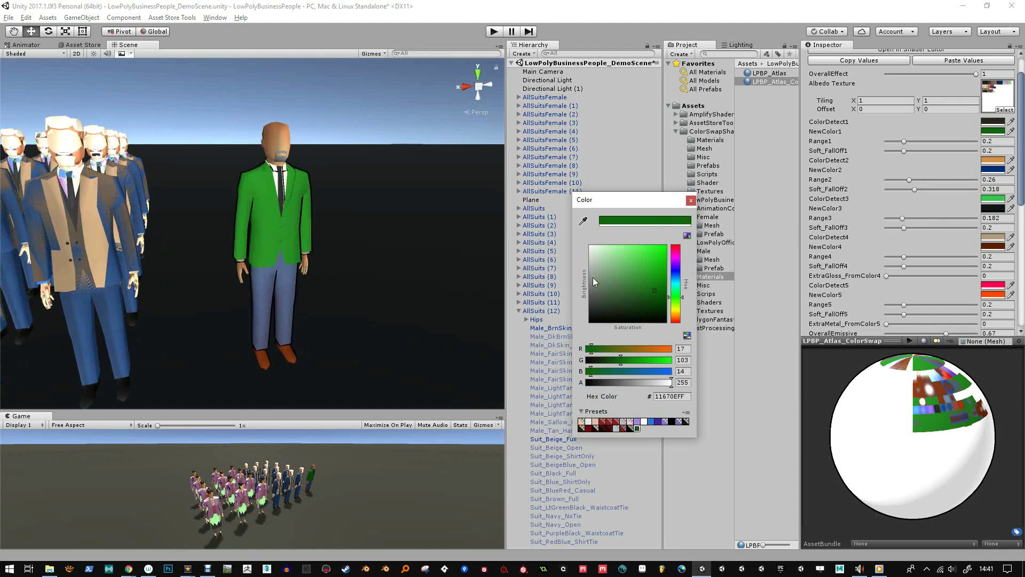
drag(593, 278, 569, 318)
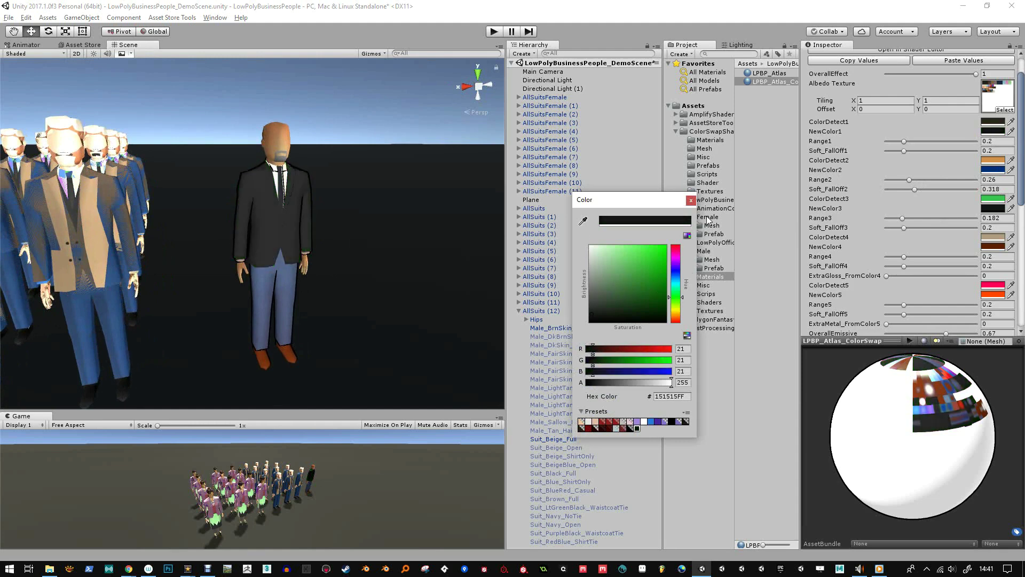
click(692, 201)
Frame the recolored businessman in the Scene view and start Play mode to run the characters' animations.
scroll(312, 224, up, 2)
right_drag(311, 225, 302, 229)
scroll(291, 291, up, 2)
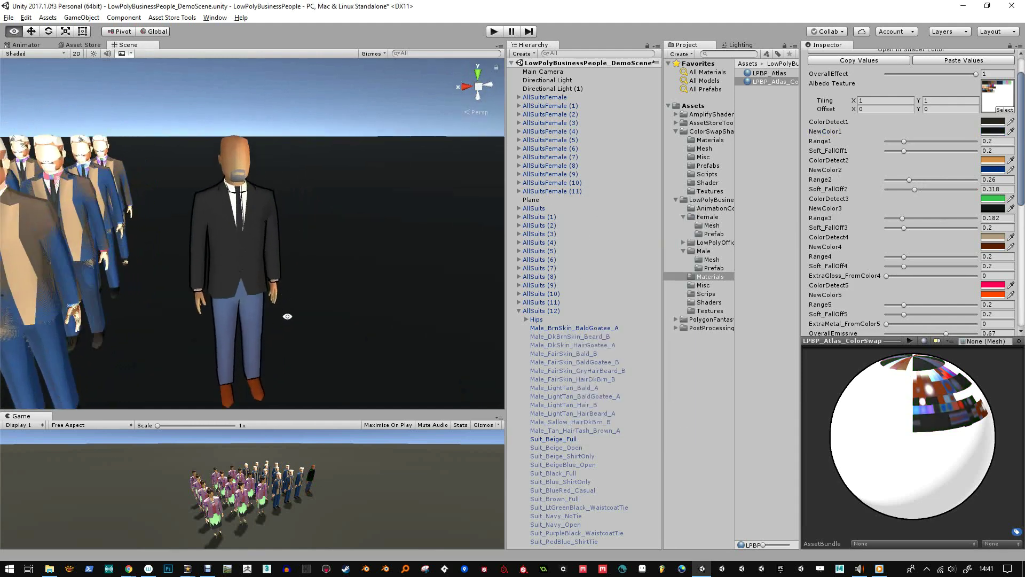
middle_drag(268, 381, 292, 319)
alt+drag(285, 265, 295, 227)
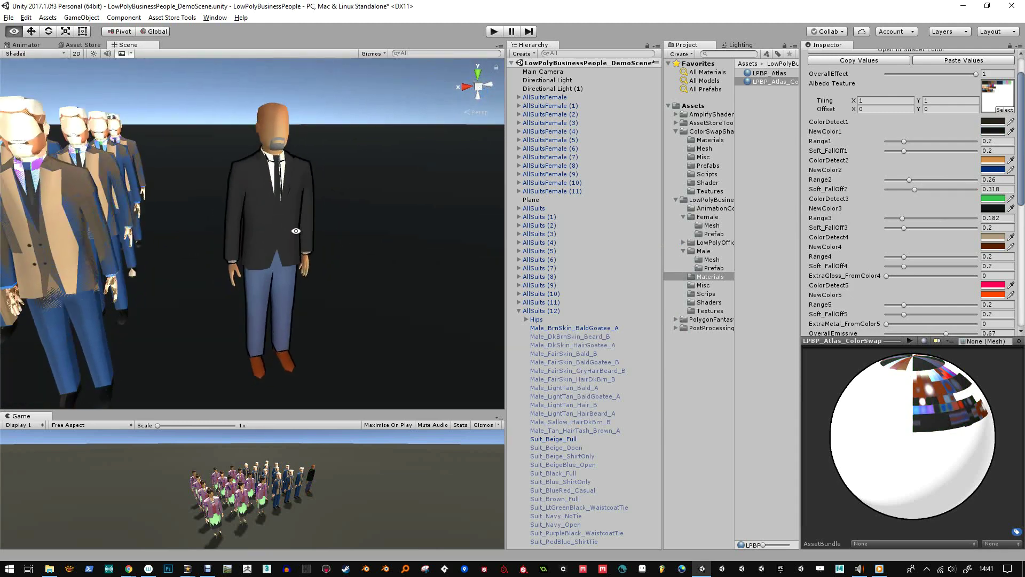
click(492, 32)
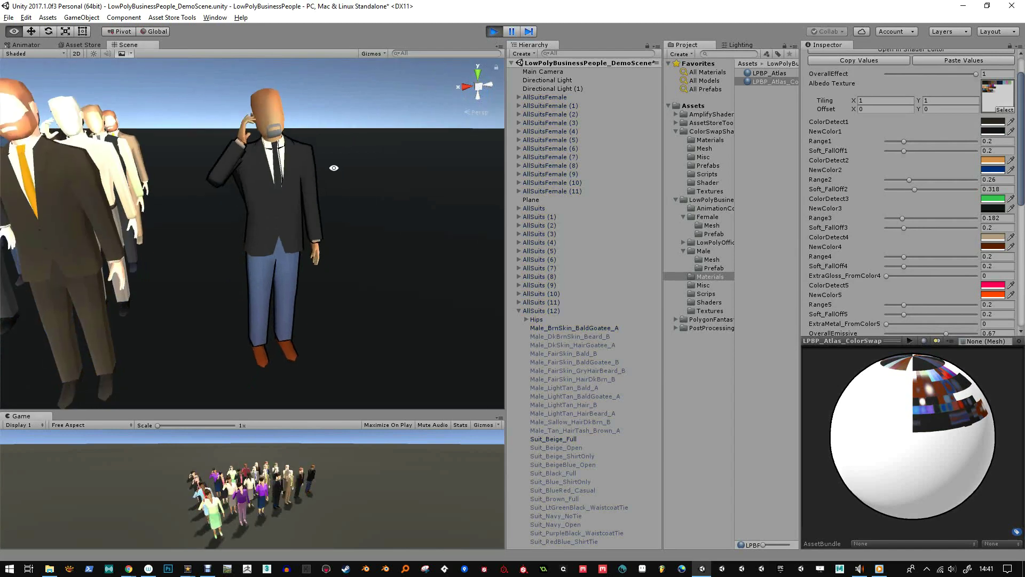
Set the material's OutlineWidth to 0.03 and its OutlineColor to white (FFFFFF).
scroll(932, 253, down, 10)
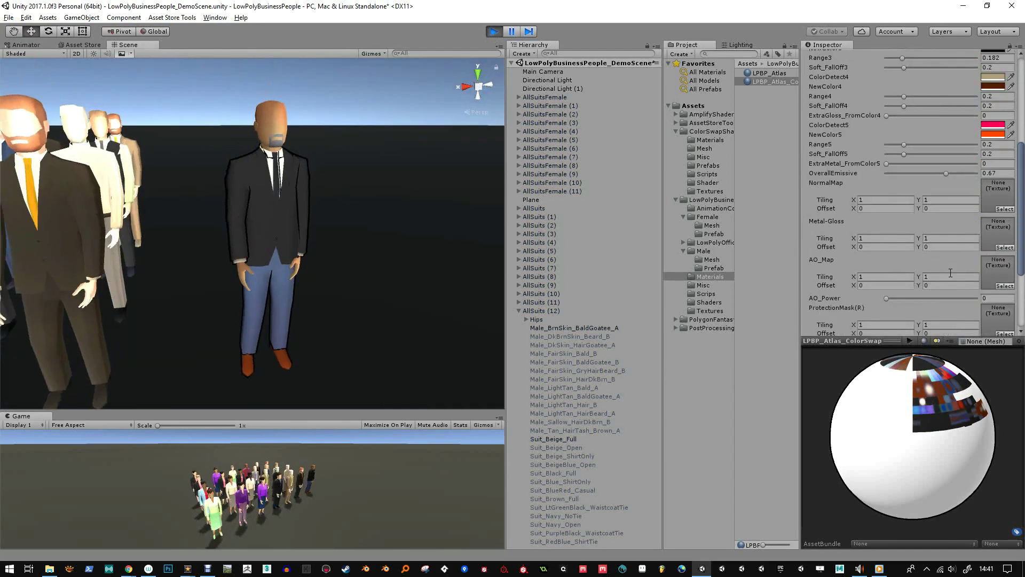
drag(889, 249, 889, 249)
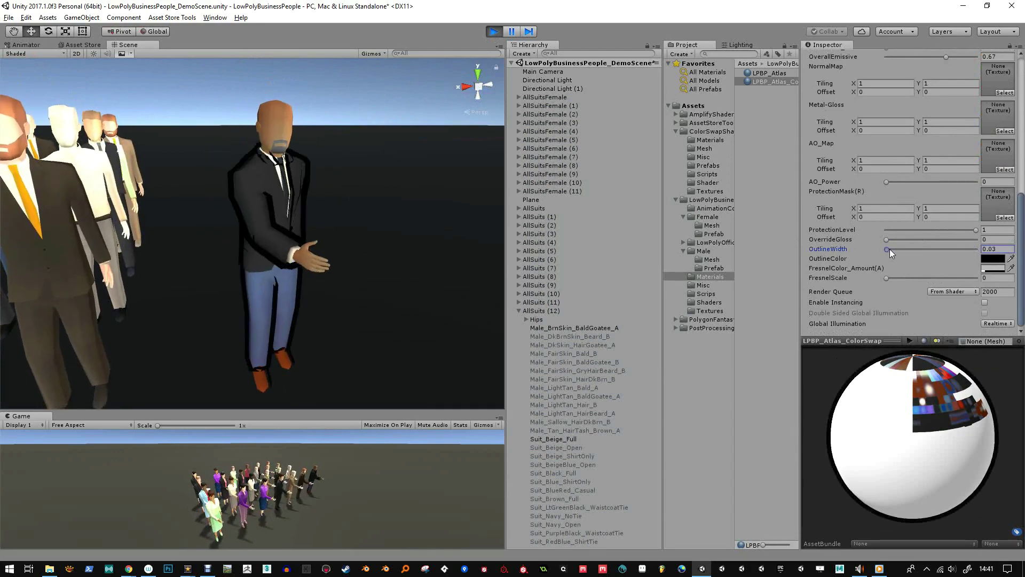
click(993, 258)
drag(634, 262, 555, 230)
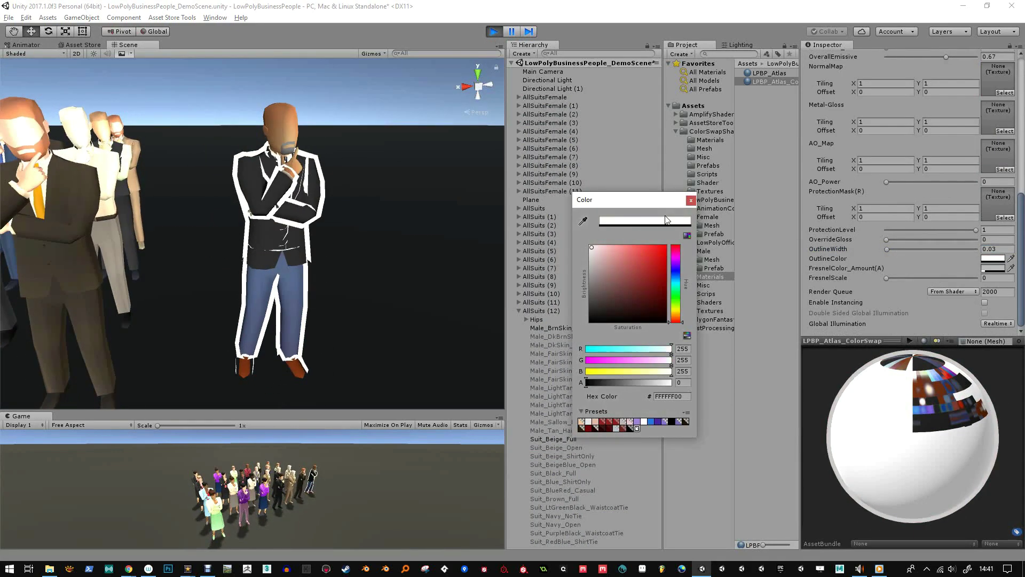
Widen the Inspector and reduce the material's OutlineWidth to 0.01.
drag(800, 261, 741, 264)
scroll(877, 253, up, 2)
scroll(868, 308, down, 2)
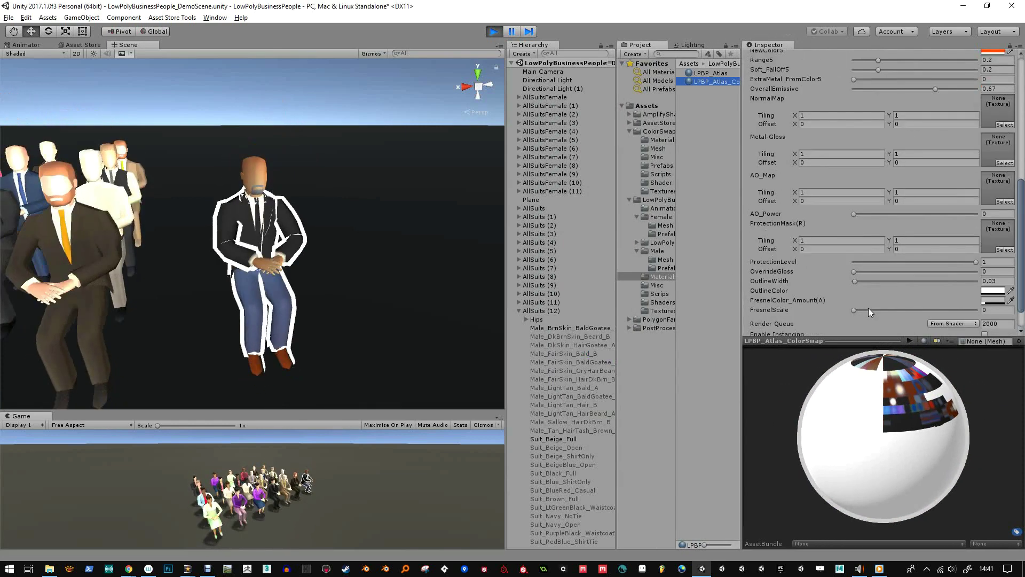
mouse_move(854, 281)
mouse_down()
mouse_move(974, 286)
mouse_move(857, 281)
mouse_up()
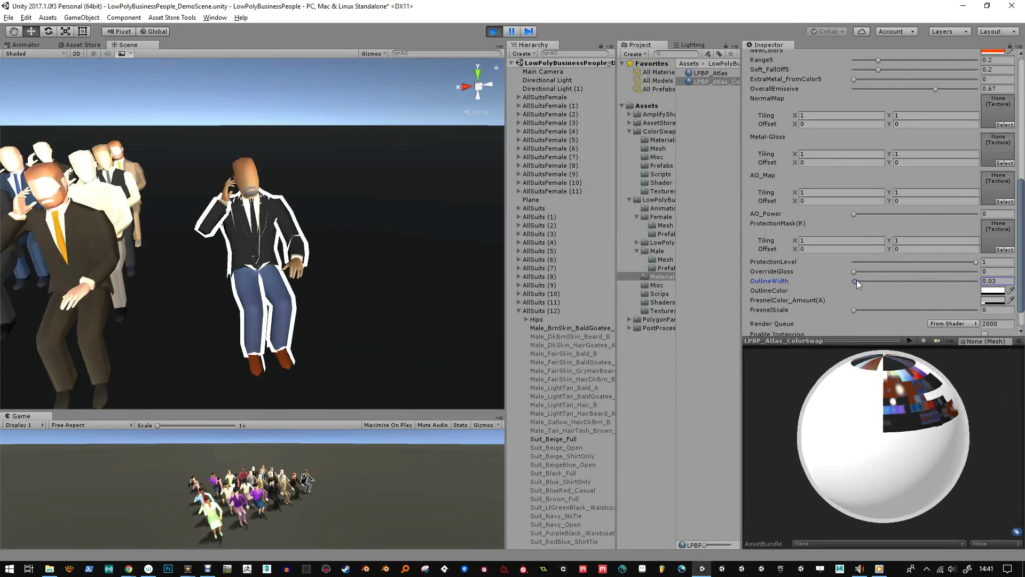
drag(1003, 281, 935, 280)
text(0.01)
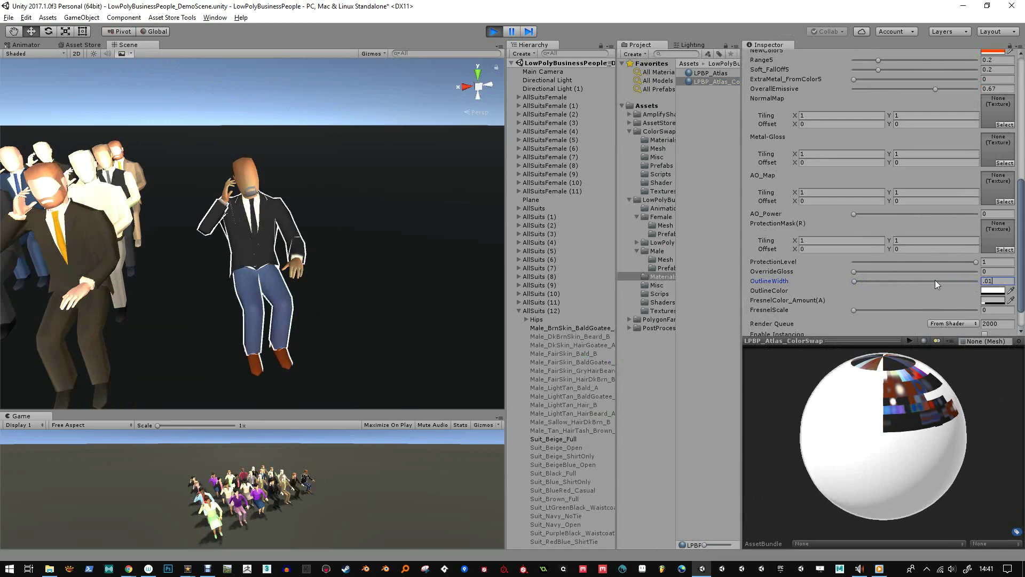
alt+drag(339, 284, 366, 263)
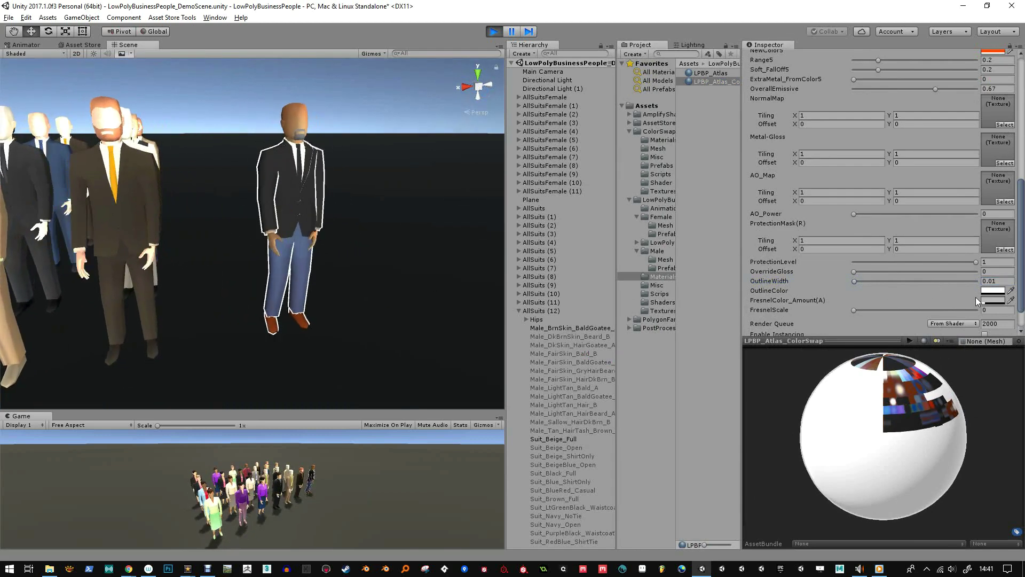
Set the Fresnel color to fully opaque red (FF0000, alpha 255) and FresnelScale to 10.
click(992, 300)
click(665, 247)
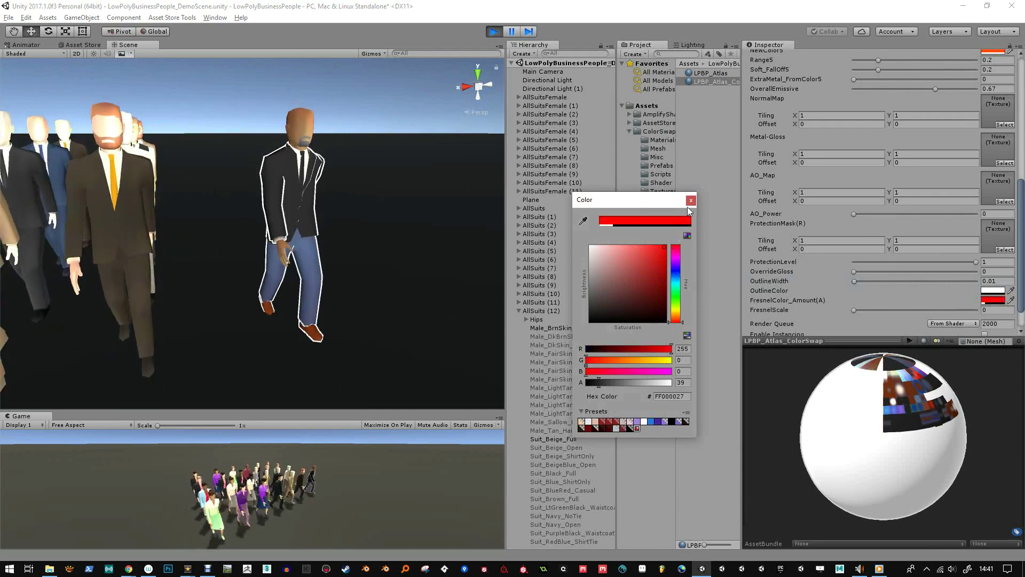
drag(639, 382, 683, 382)
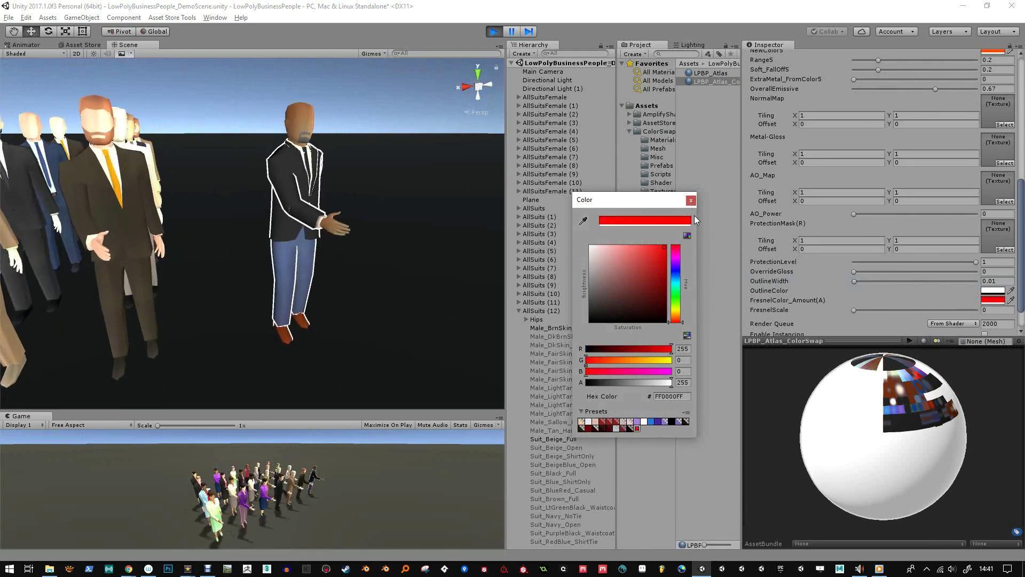
click(691, 201)
drag(854, 309, 985, 312)
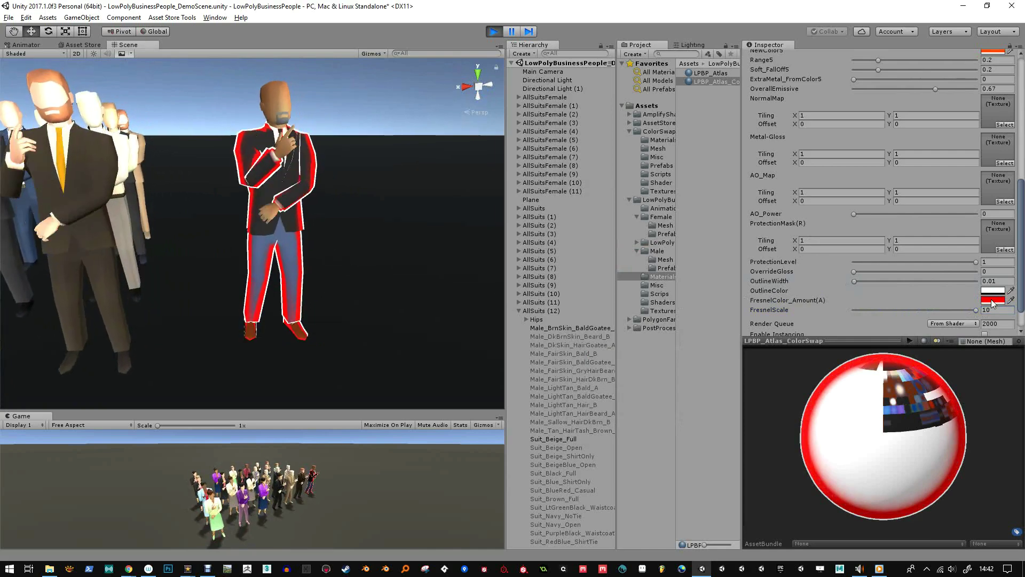
Change the Fresnel color to orange (FF7900), keeping FresnelScale at 10.
click(994, 301)
click(676, 316)
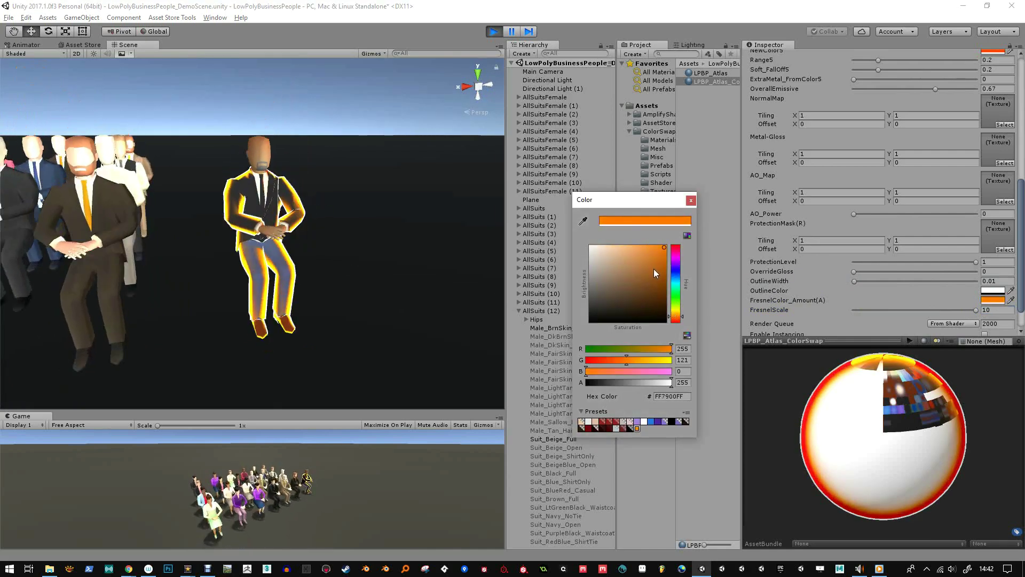
click(692, 201)
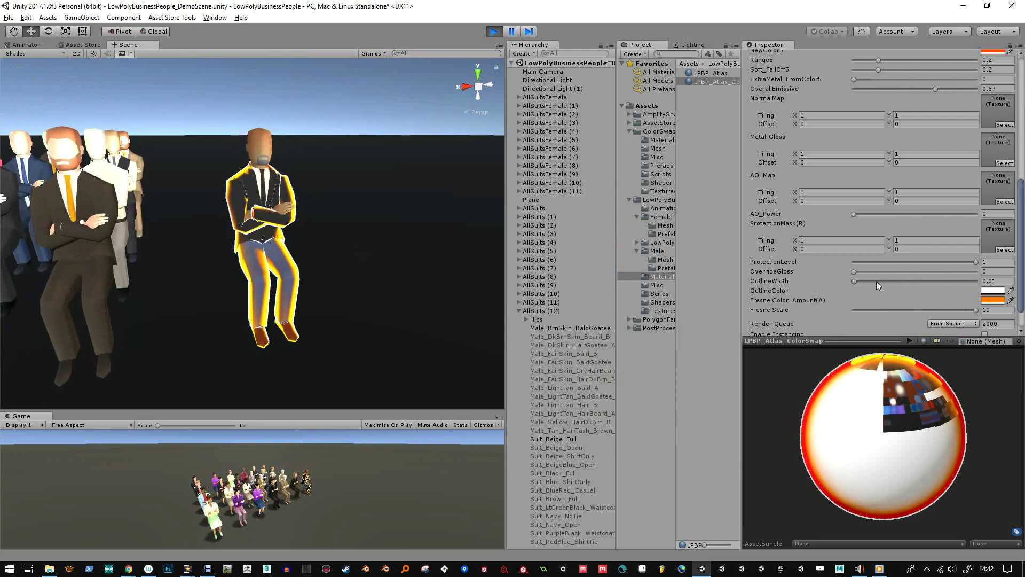
drag(973, 312, 992, 304)
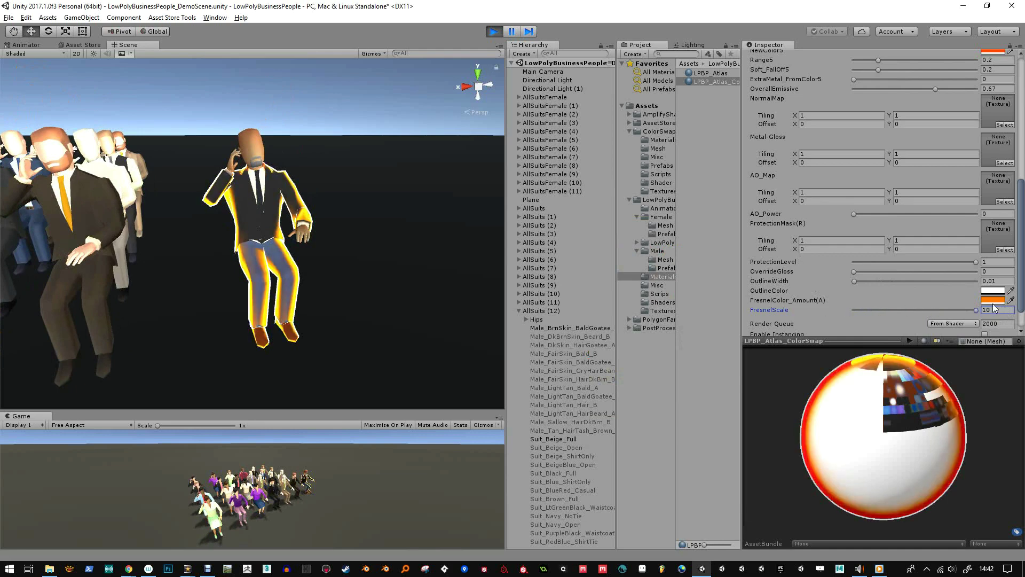
click(994, 290)
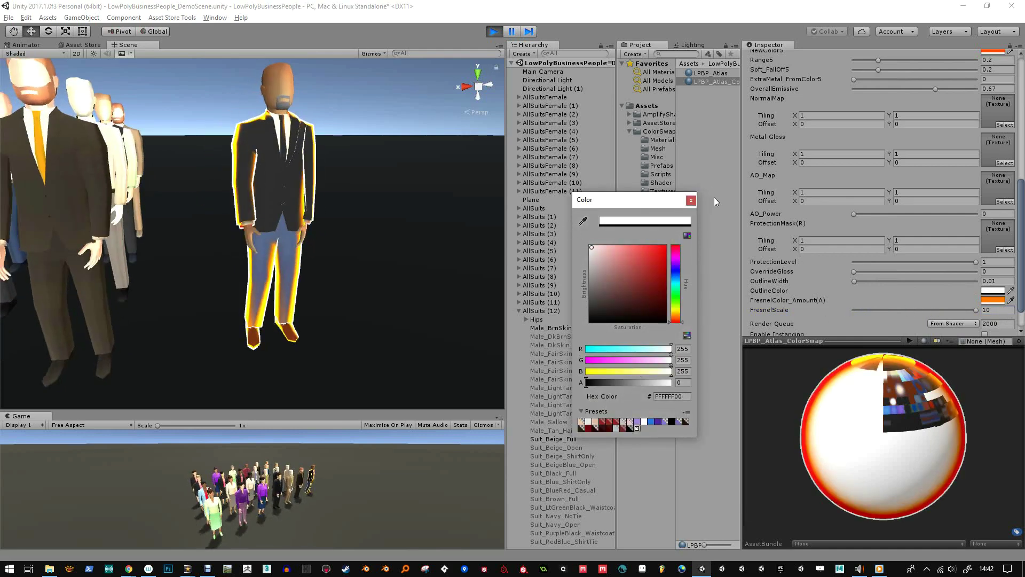
click(691, 200)
Examine the Fresnel glow and outline on the animated businessman from several distances and angles, comparing him with the surrounding crowd.
scroll(383, 247, down, 2)
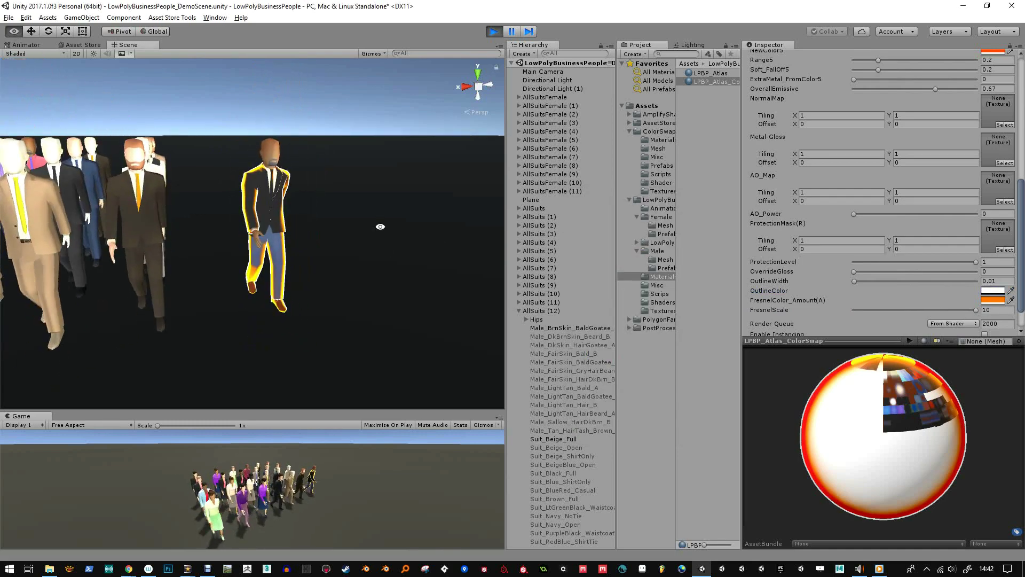
alt+drag(380, 227, 393, 252)
alt+right_drag(393, 252, 393, 293)
middle_drag(368, 293, 552, 314)
scroll(416, 278, down, 3)
middle_drag(392, 265, 337, 266)
scroll(337, 266, up, 5)
middle_drag(118, 225, 247, 213)
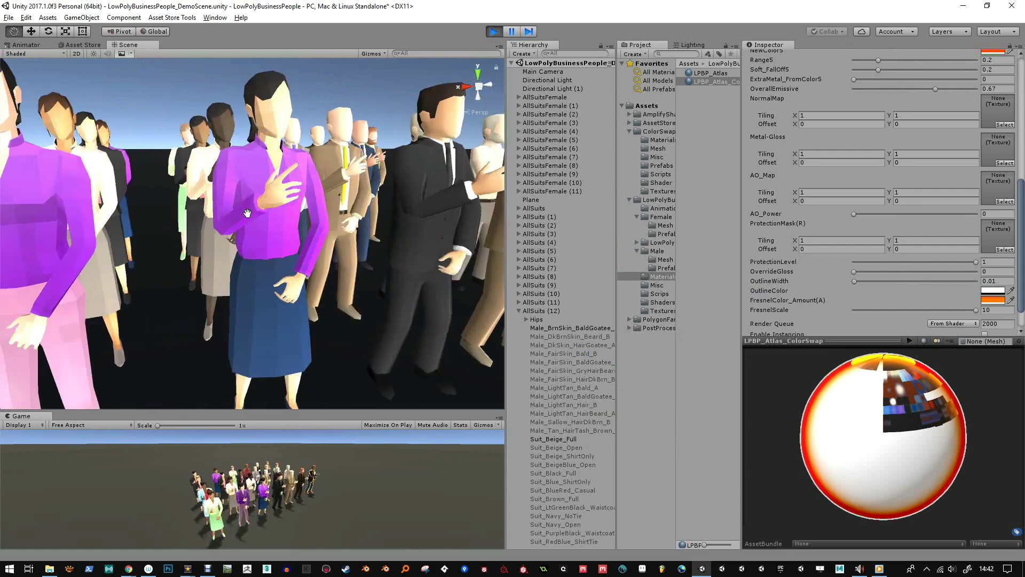
scroll(247, 213, down, 5)
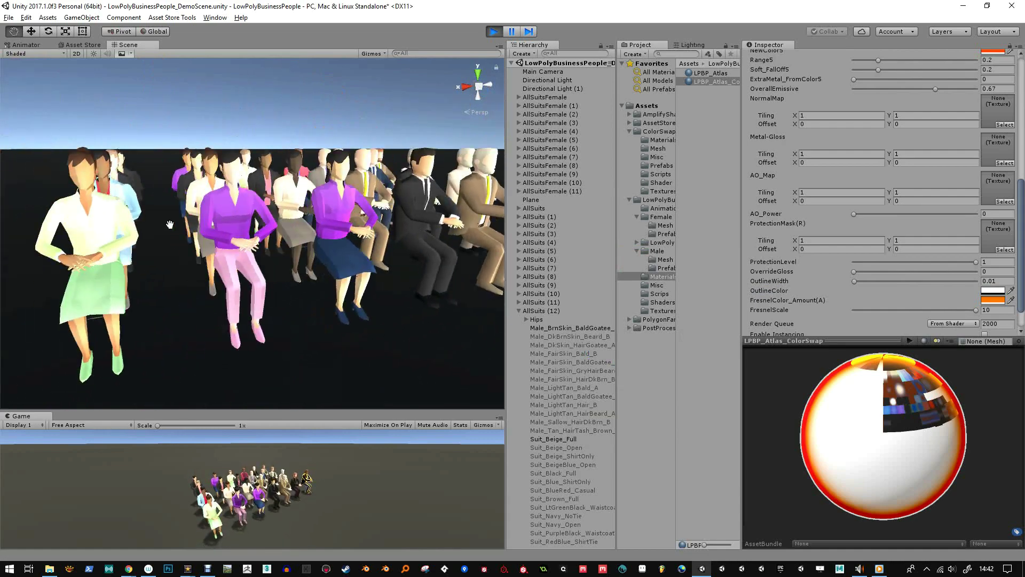
scroll(169, 225, down, 2)
scroll(169, 225, up, 3)
middle_drag(480, 166, 370, 163)
alt+right_drag(370, 163, 374, 163)
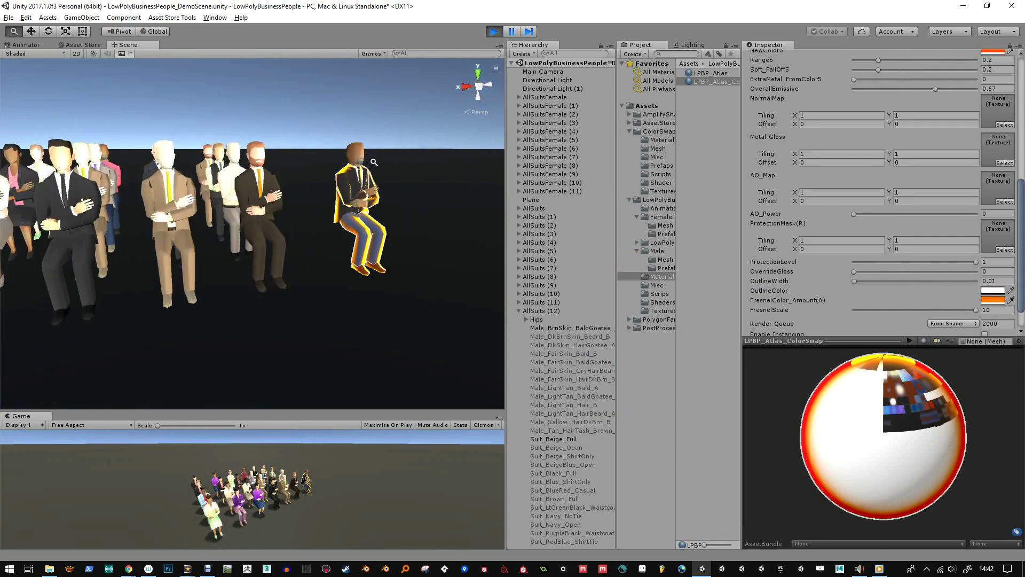
scroll(373, 162, up, 5)
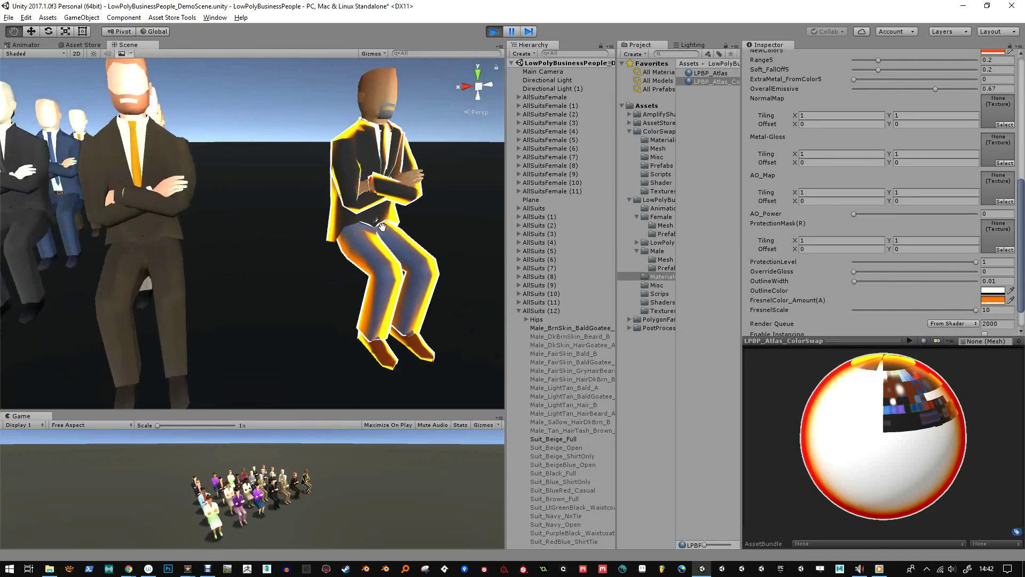
alt+drag(382, 227, 308, 251)
scroll(357, 302, up, 5)
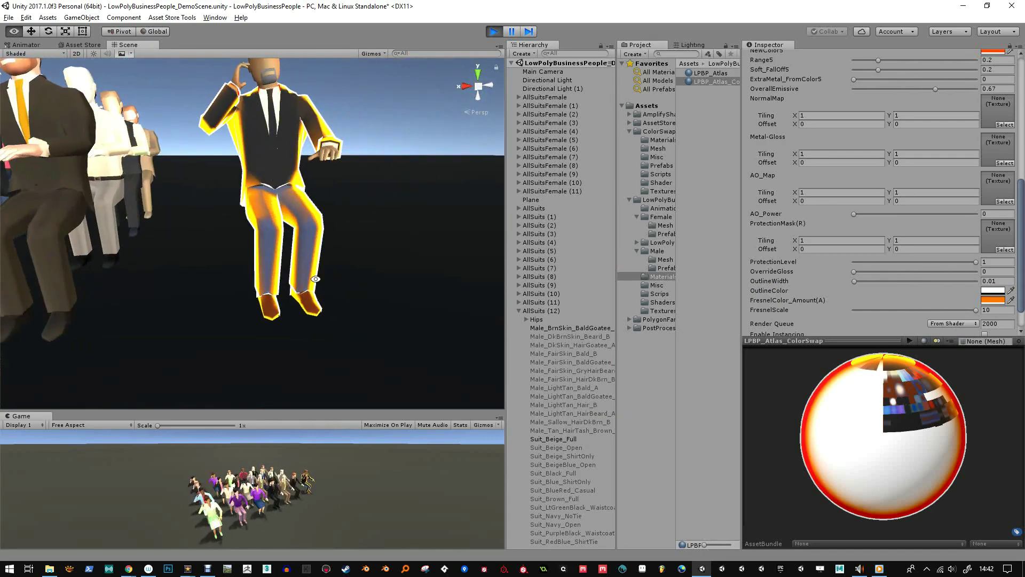
Change the material's OutlineColor to black and check the businessman close up and beside the other characters.
click(1001, 292)
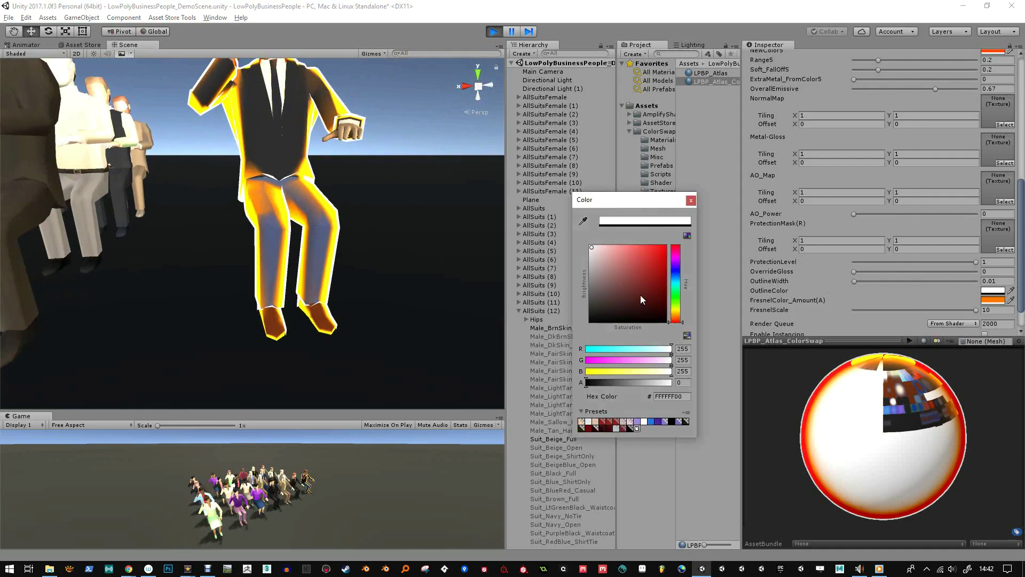
drag(640, 297, 572, 338)
alt+drag(385, 186, 384, 189)
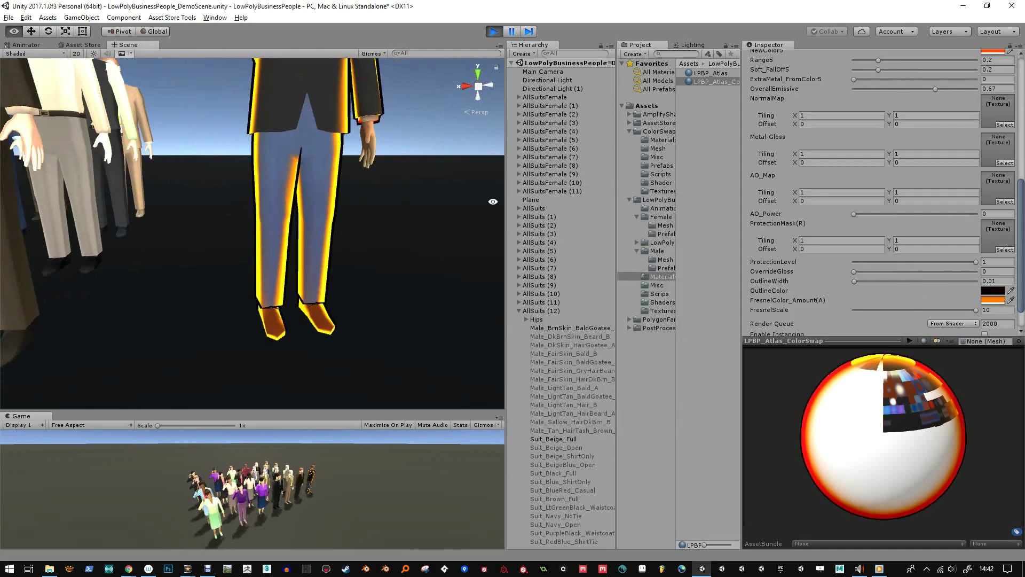
alt+right_drag(493, 201, 393, 158)
alt+middle_drag(342, 140, 406, 185)
alt+right_drag(405, 186, 401, 156)
alt+middle_drag(333, 163, 374, 177)
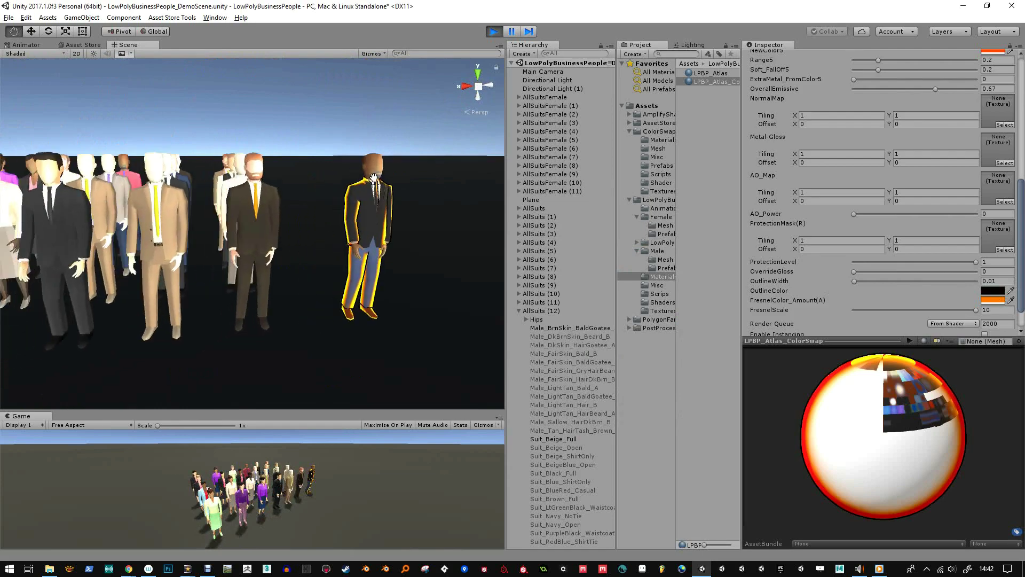